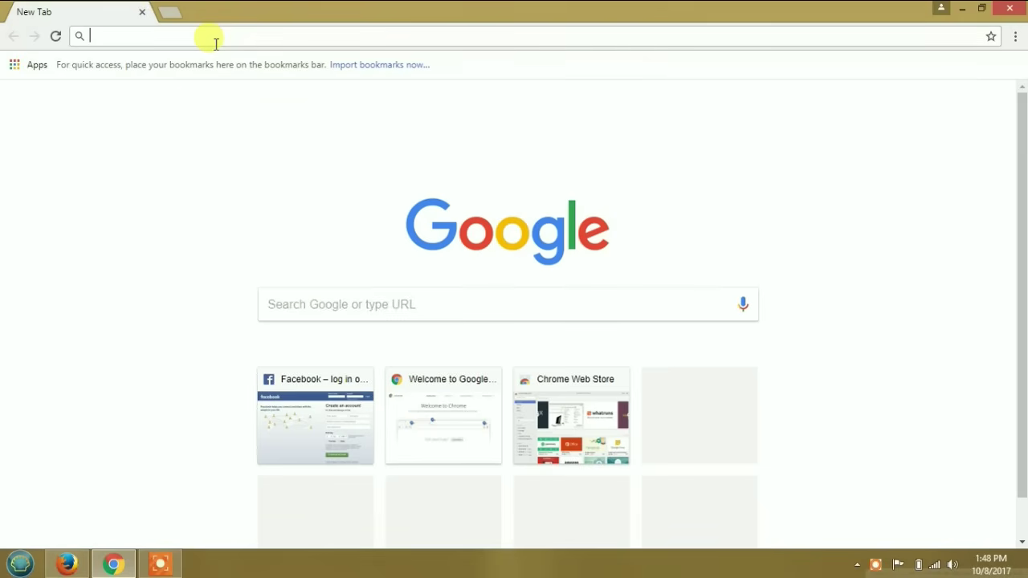
text(www.)
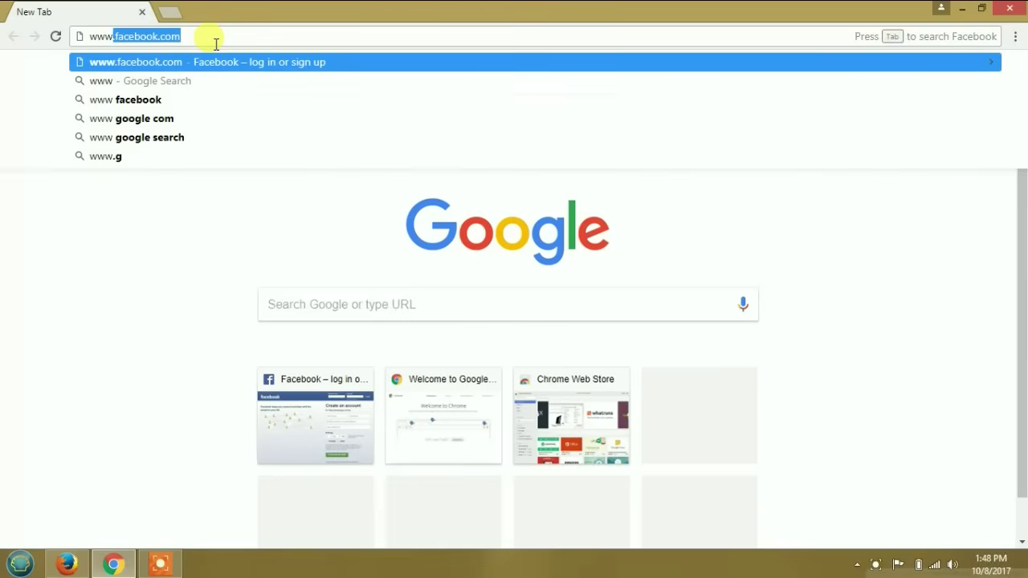
text(b)
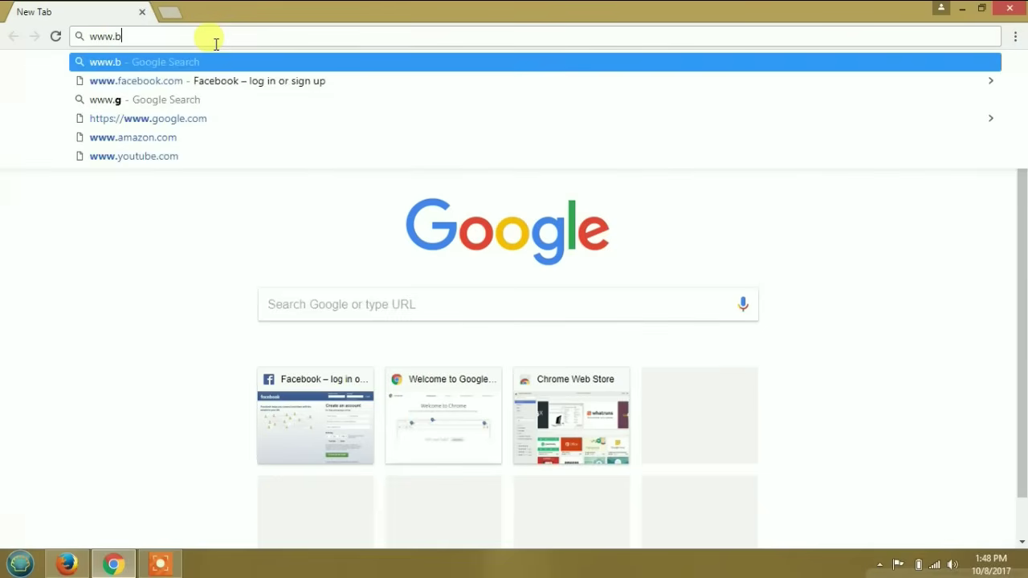
text(lue)
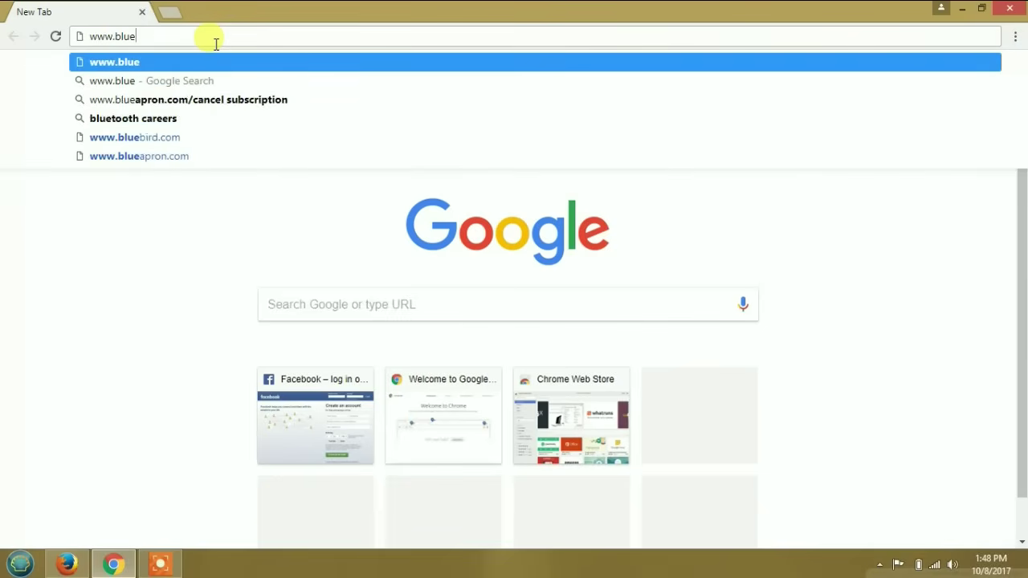
text(st)
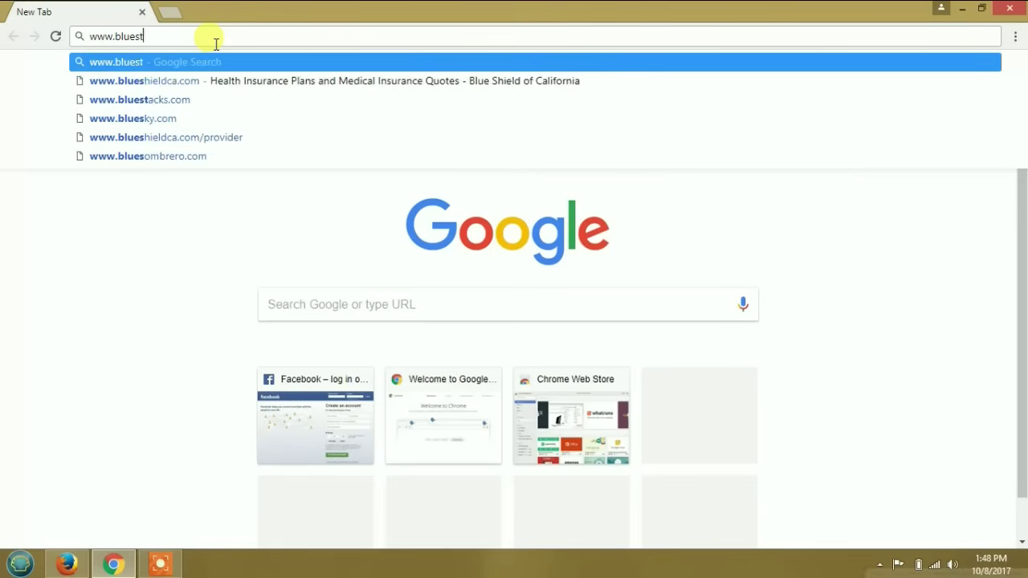
text(ack)
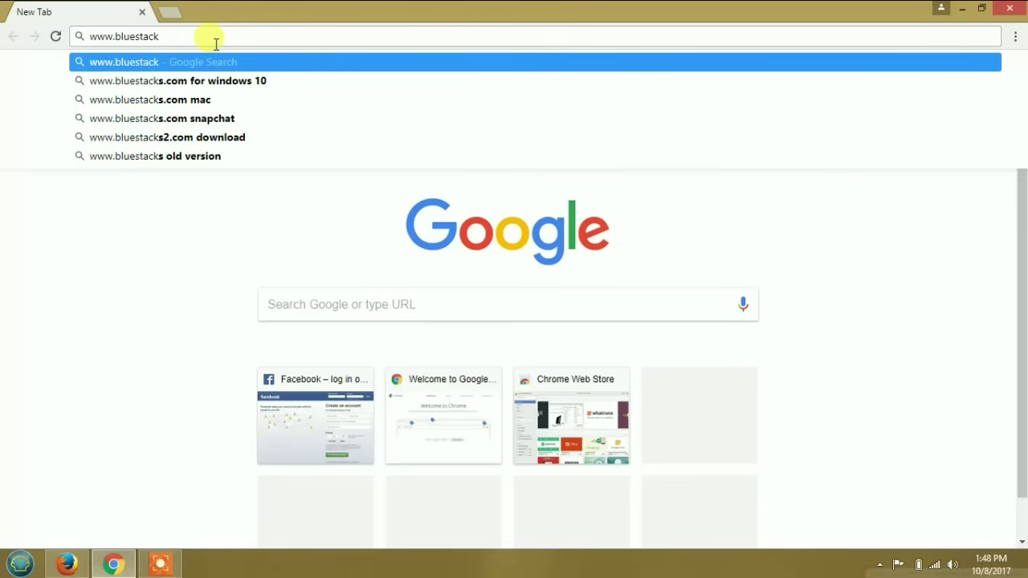
text(s)
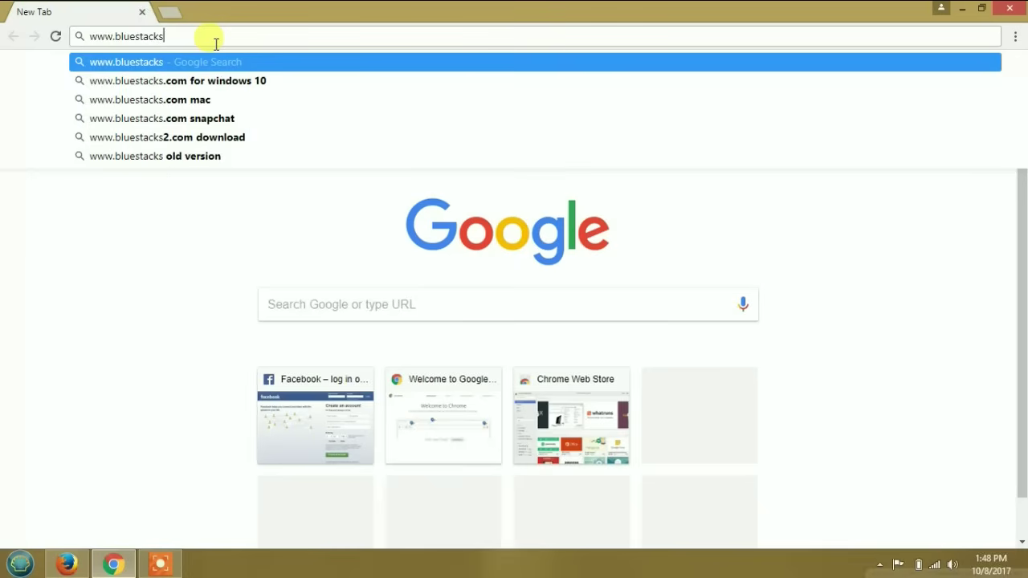
text(.com)
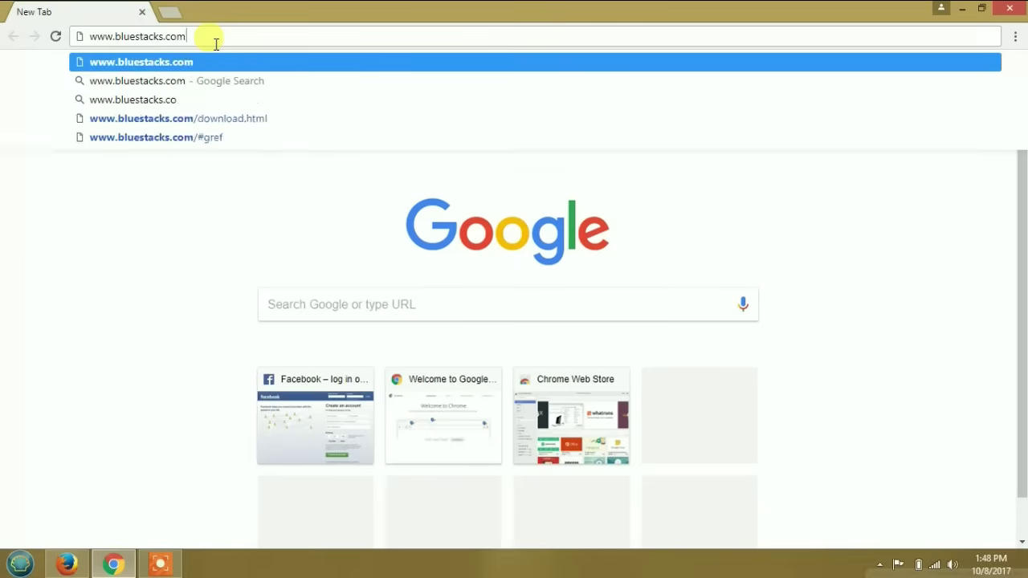
key(Return)
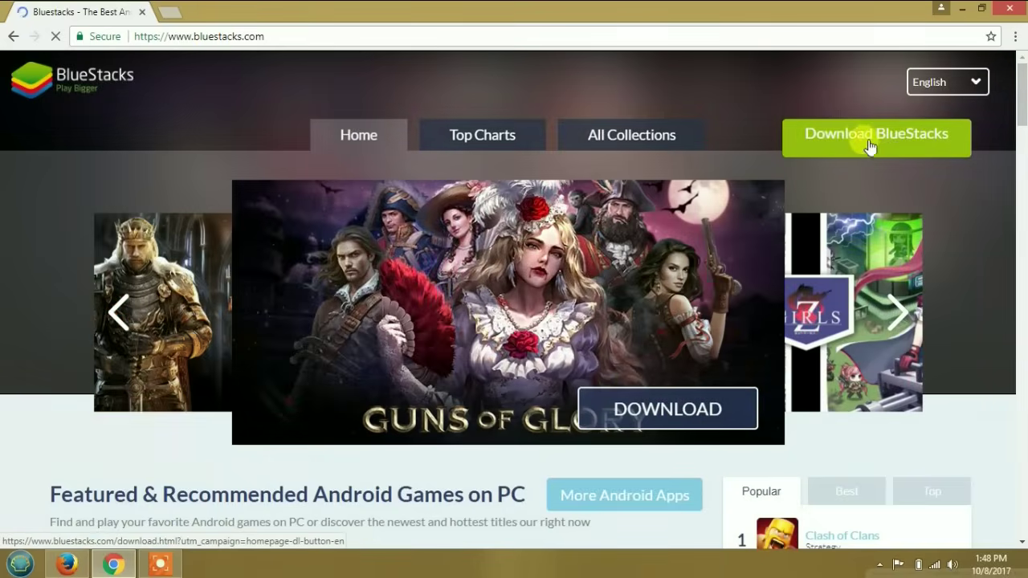
- Start downloading the BlueStacks installer from the homepage's Download BlueStacks button
click(890, 140)
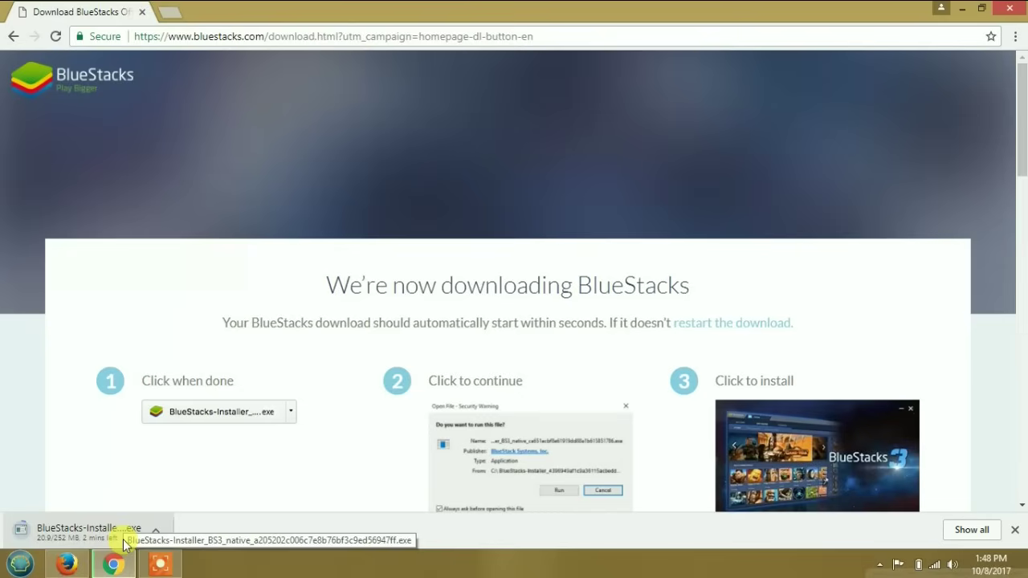
- Let the 252 MB BlueStacks installer finish downloading, bringing Chrome back to the front
mouse_move(160, 565)
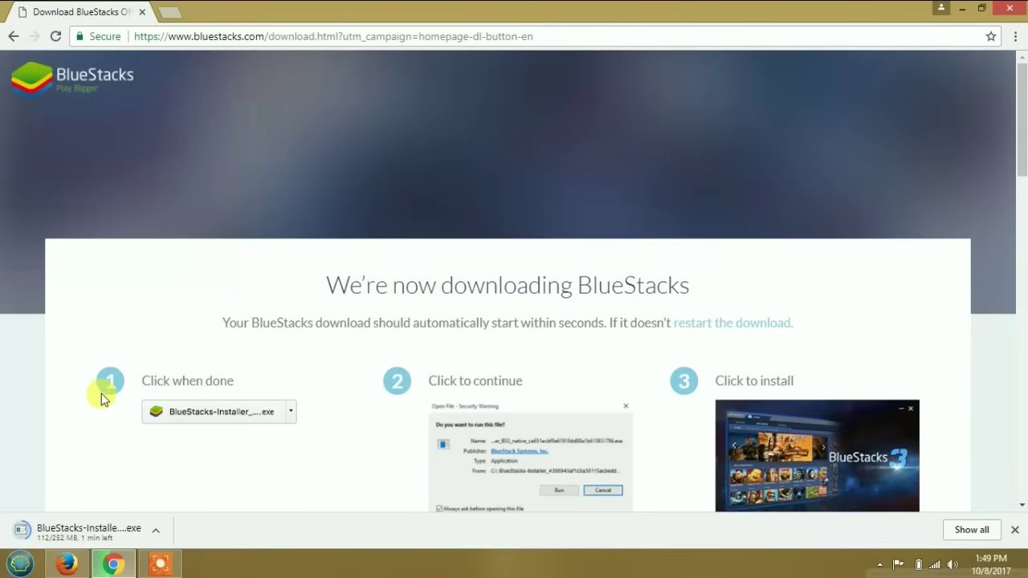
click(178, 567)
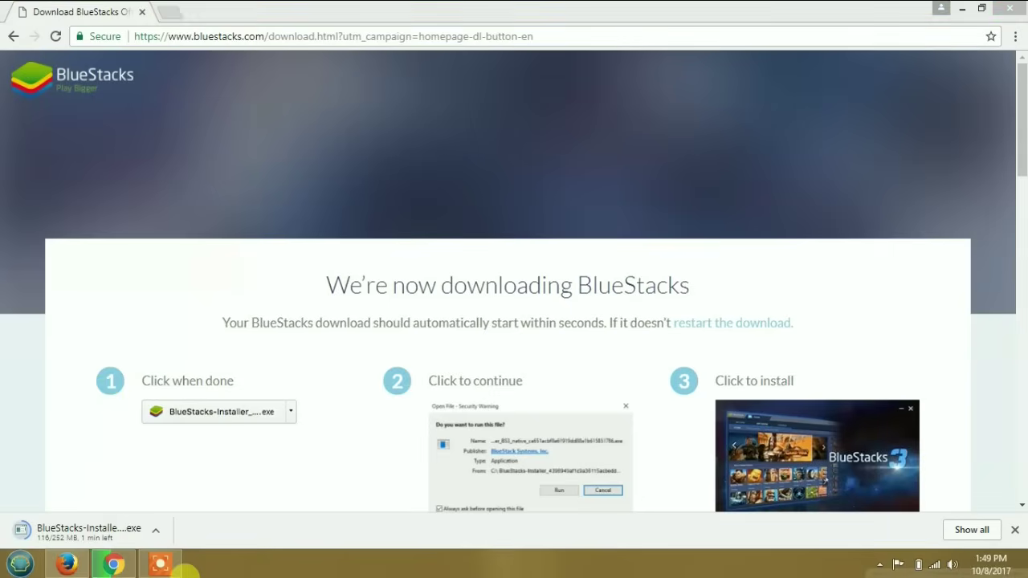
click(182, 568)
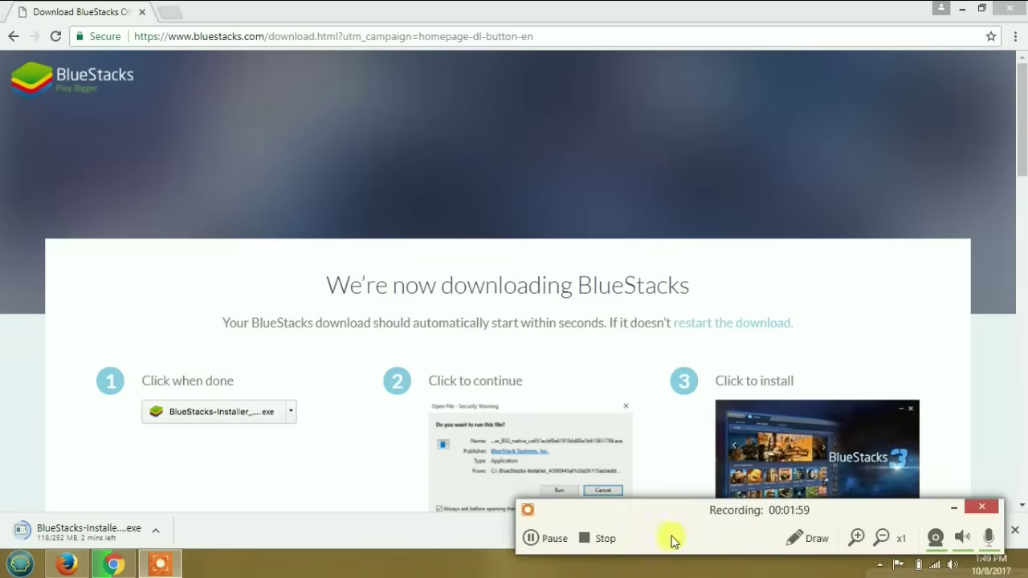
click(533, 539)
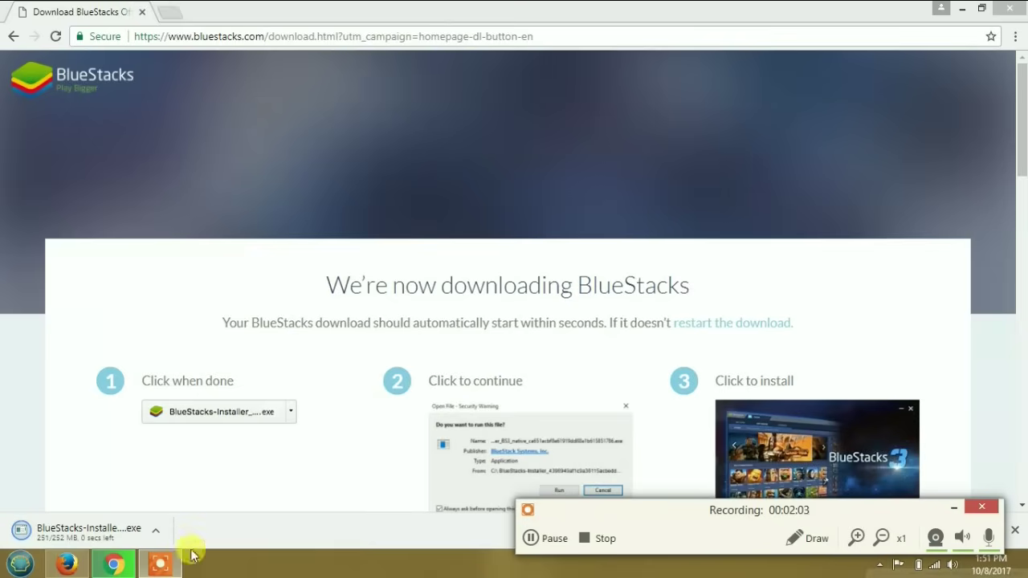
mouse_move(175, 566)
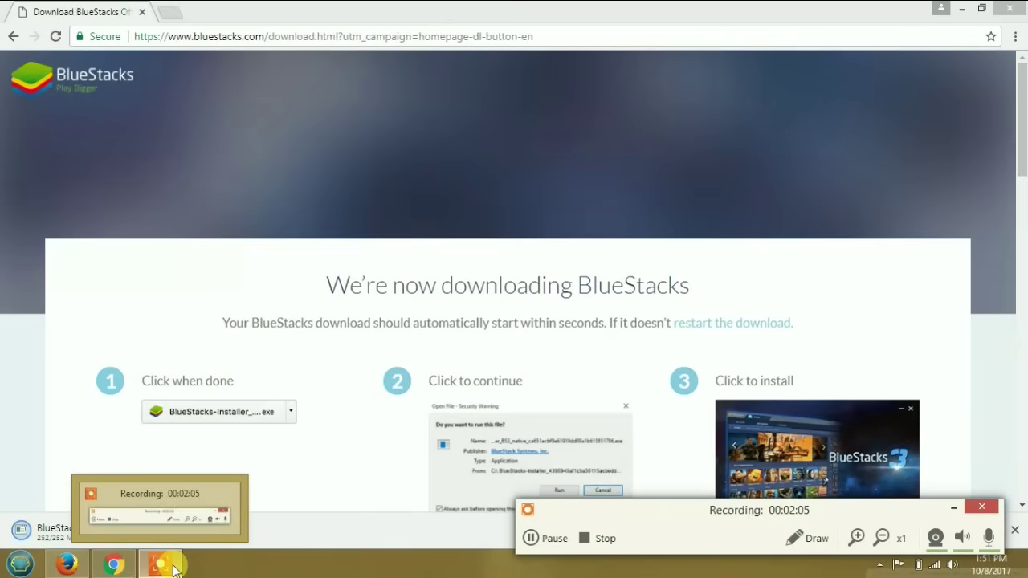
click(305, 392)
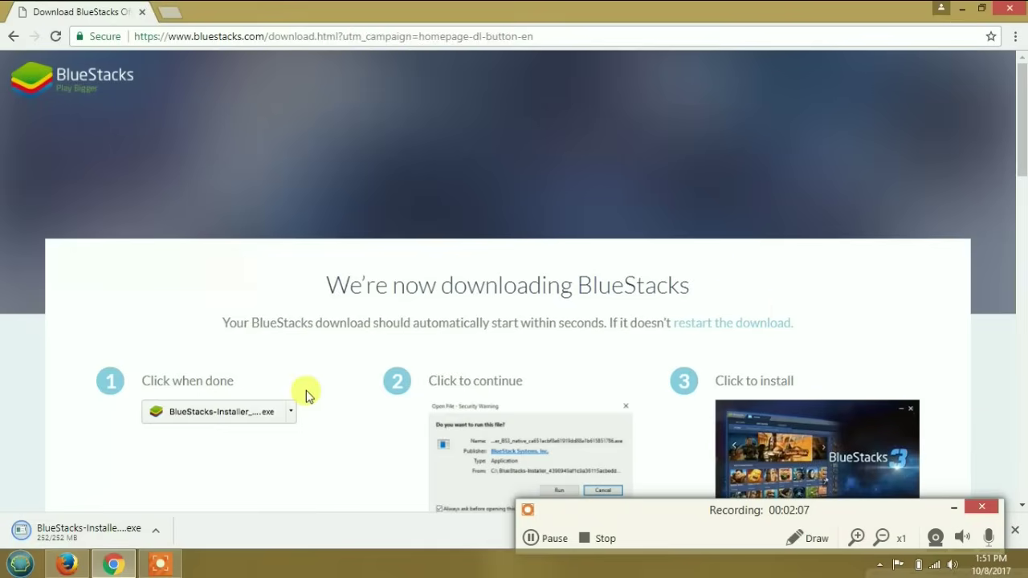
click(958, 506)
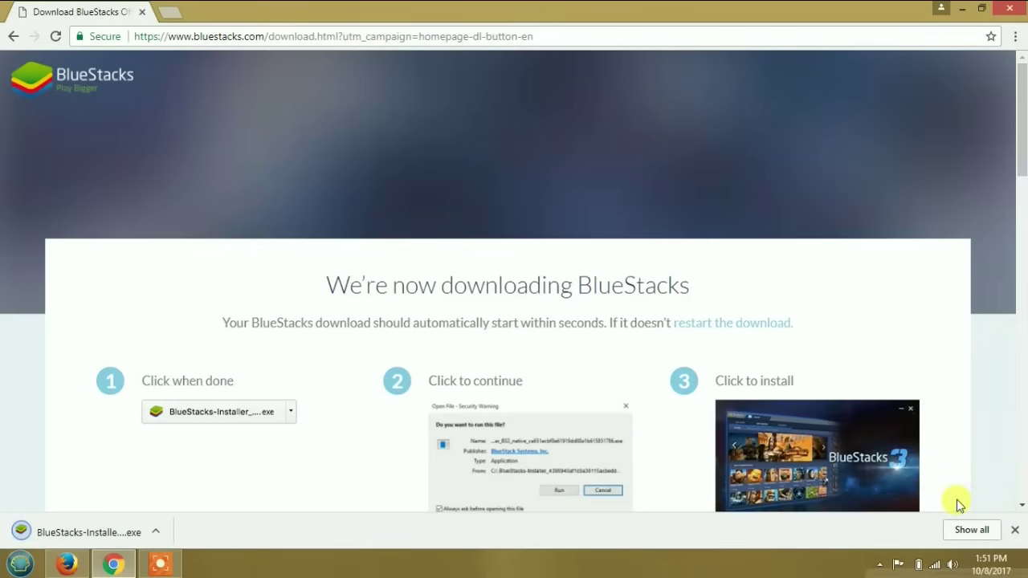
- Open the downloaded BlueStacks installer from Chrome's download bar and allow it to run
click(155, 532)
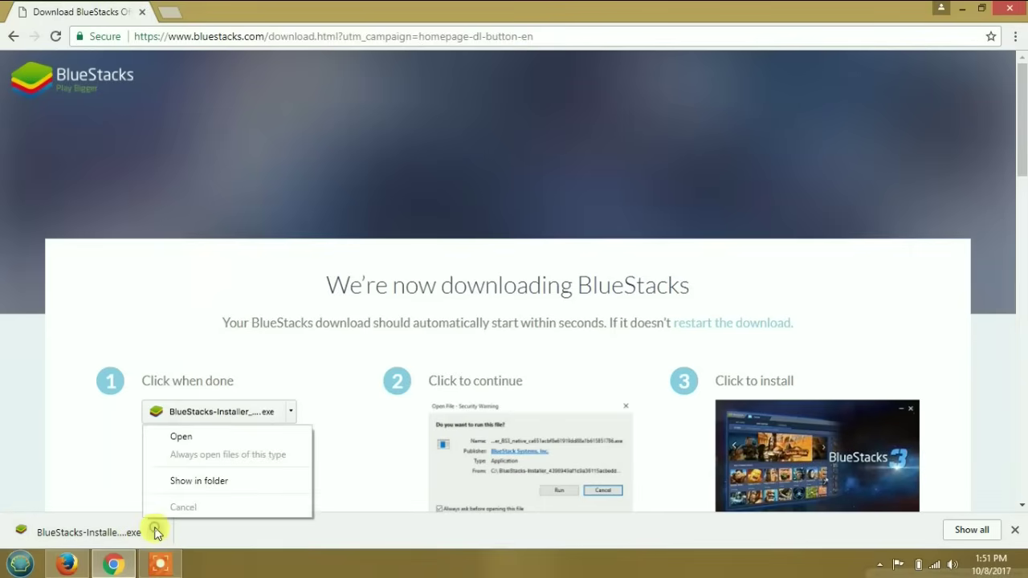
click(211, 440)
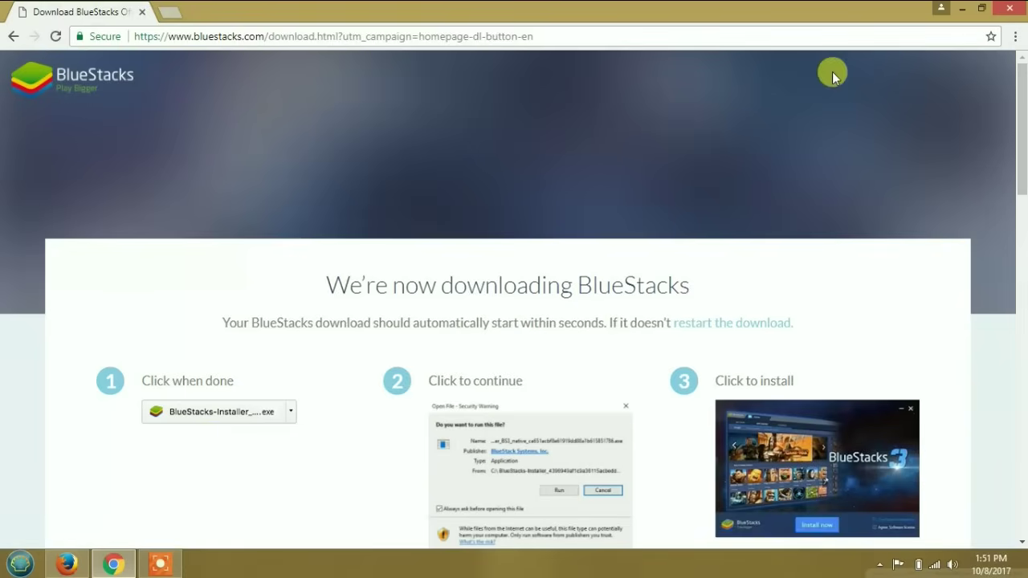
click(960, 13)
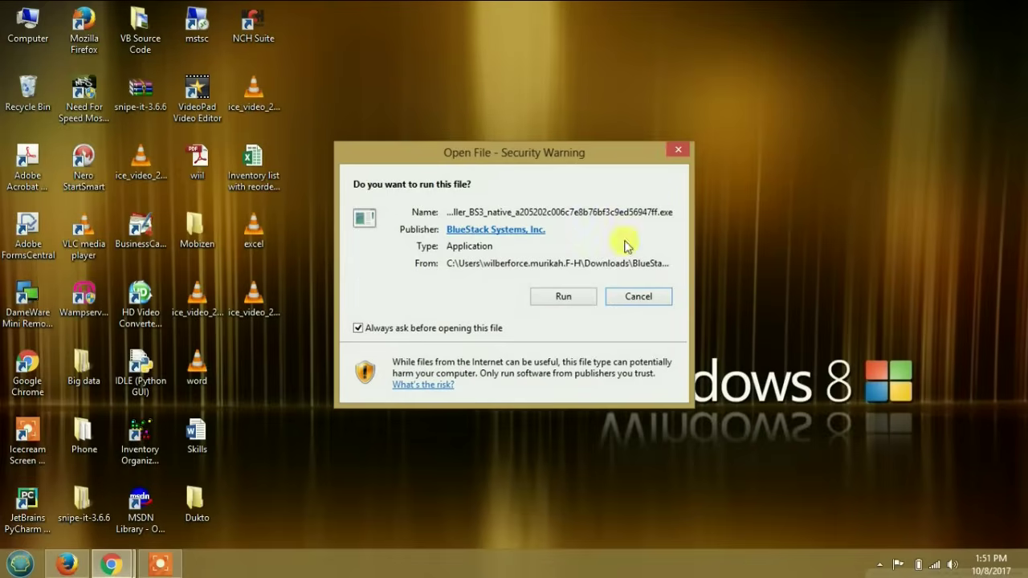
click(568, 296)
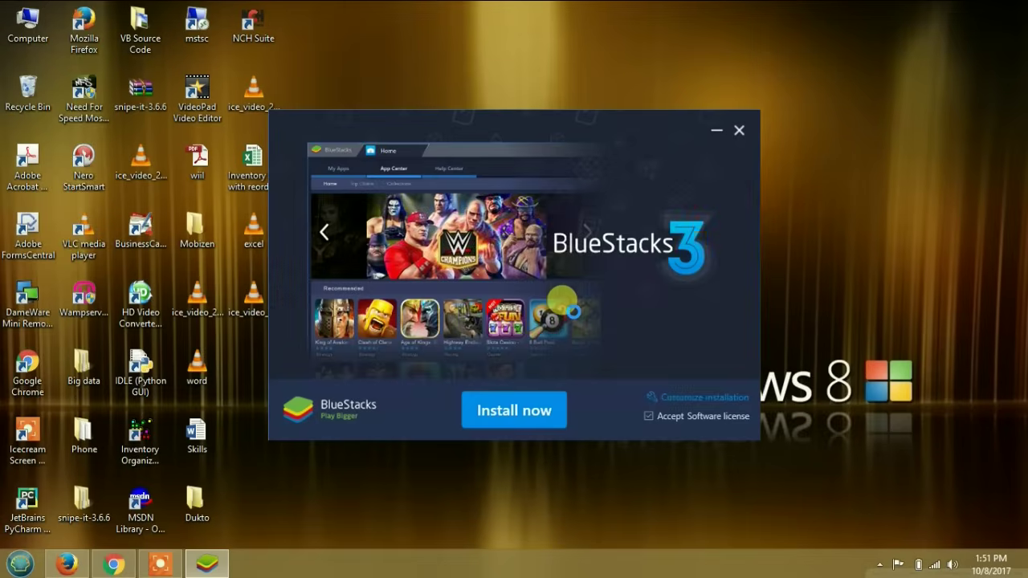
- Start the BlueStacks 3 installation with Install now and let it reach 45%
click(511, 424)
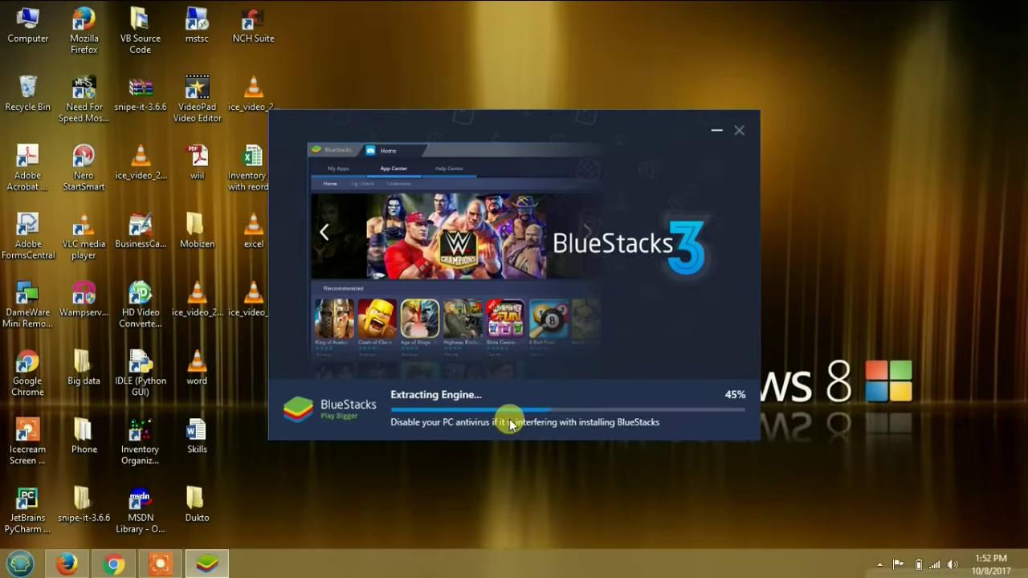
- Bring the installer back and wait until BlueStacks finishes installing and shows its Welcome screen
click(208, 567)
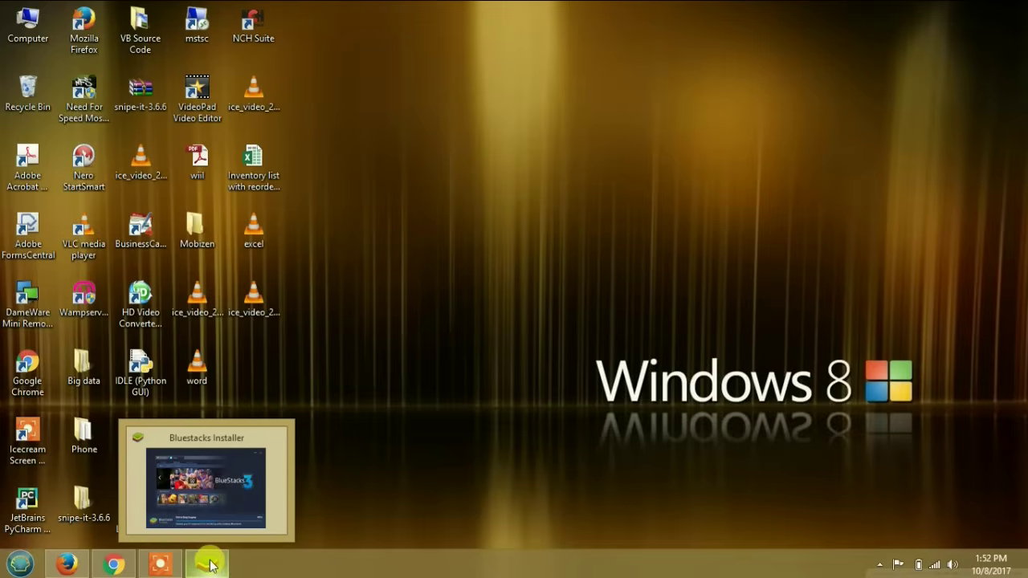
click(210, 567)
click(164, 565)
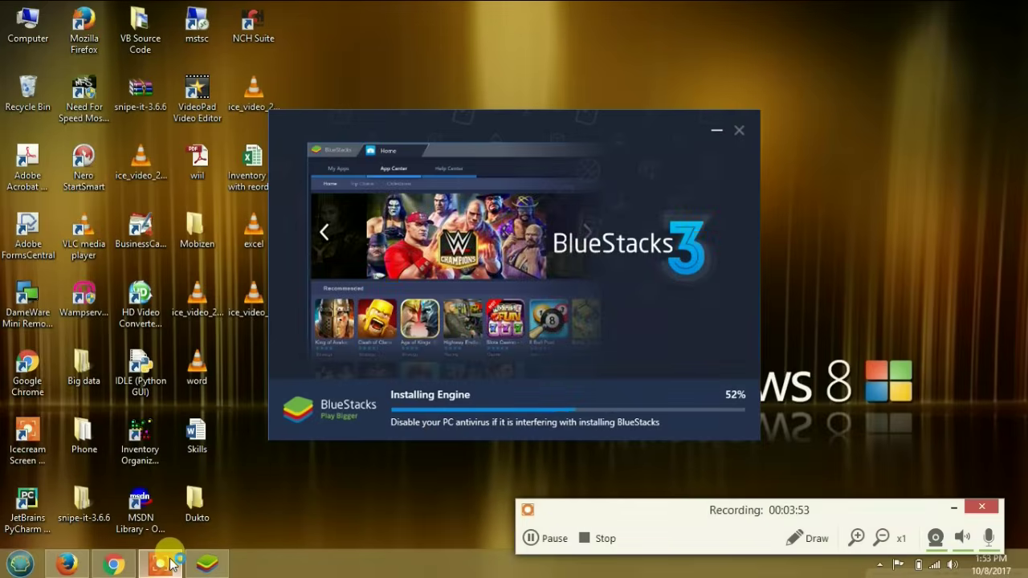
click(529, 539)
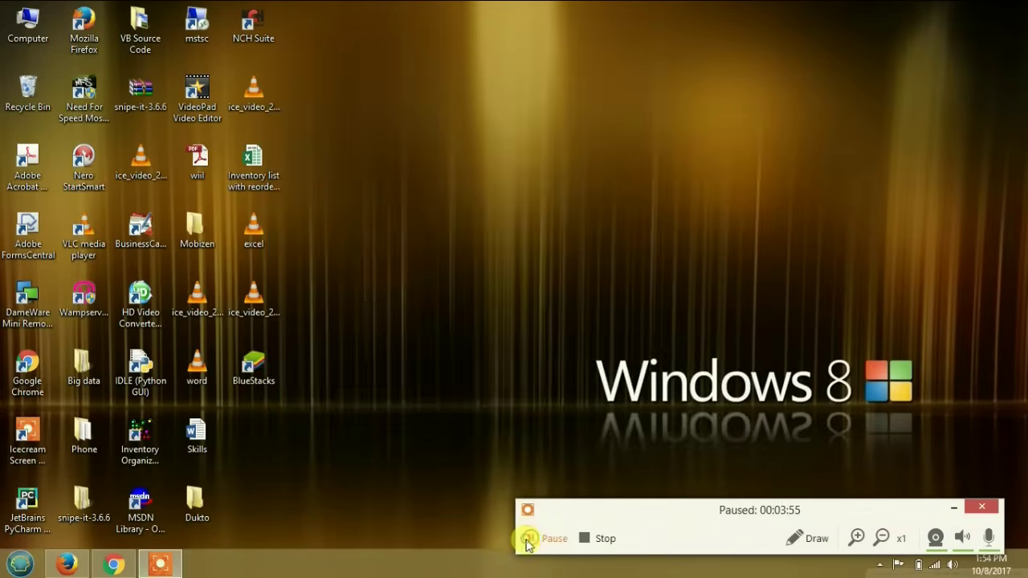
click(529, 540)
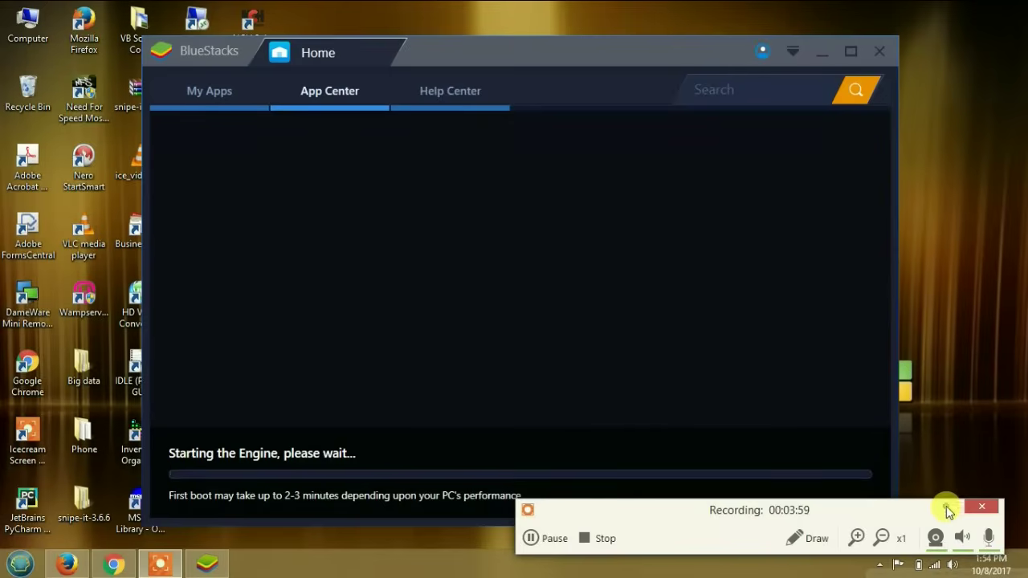
click(946, 507)
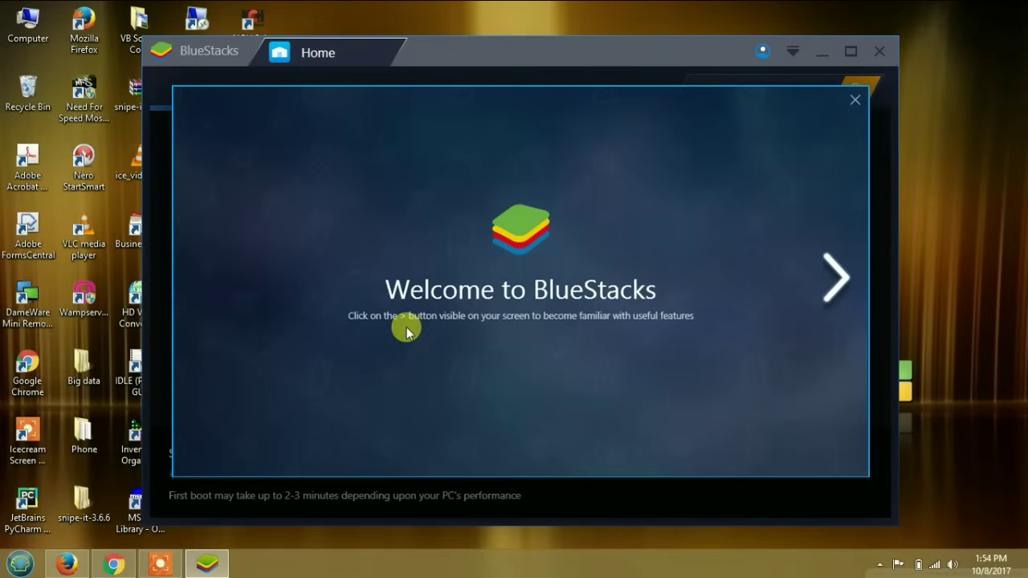
- Page through the BlueStacks feature tour slides past the Zooming in and out slide
click(836, 281)
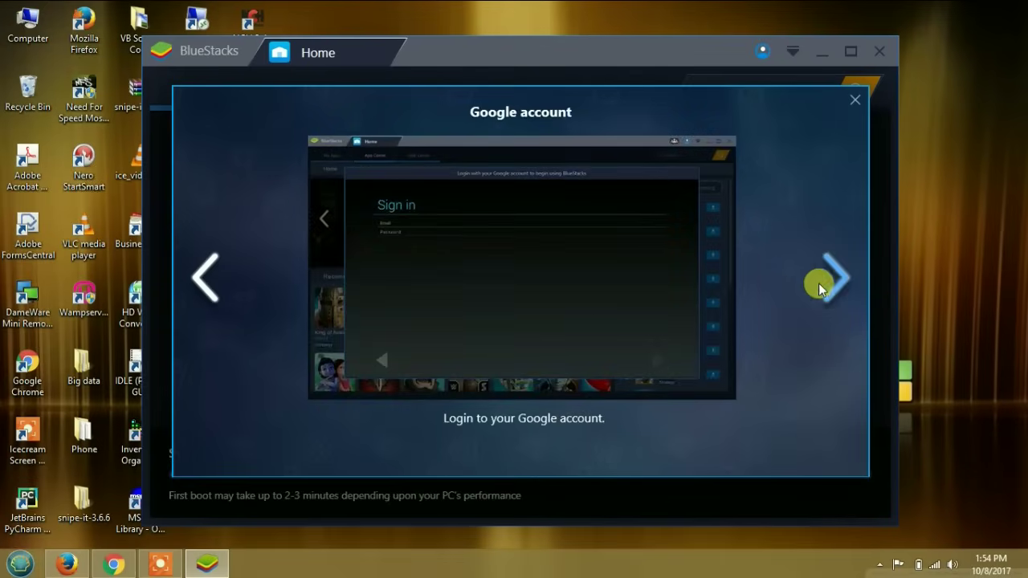
click(832, 281)
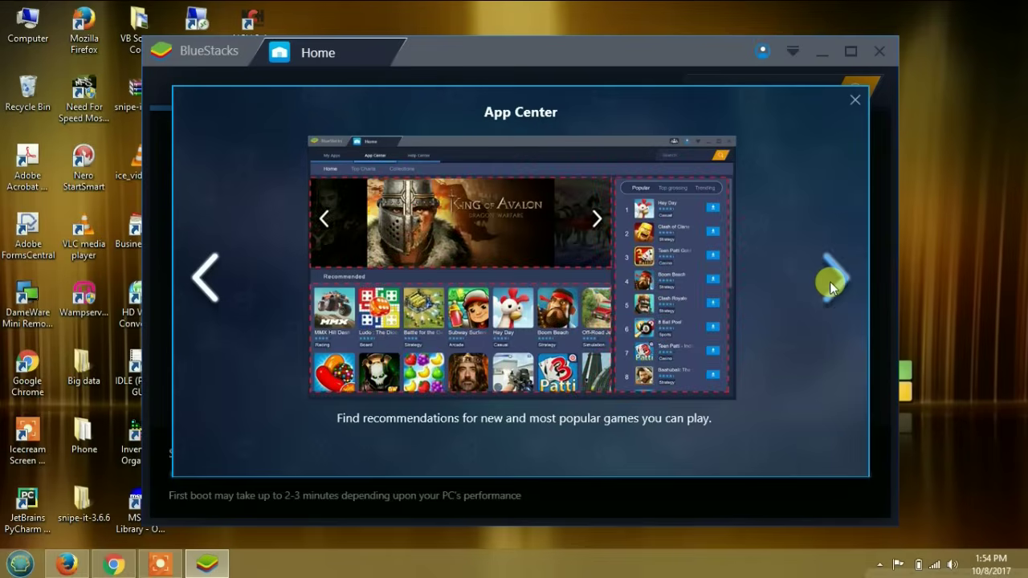
click(830, 281)
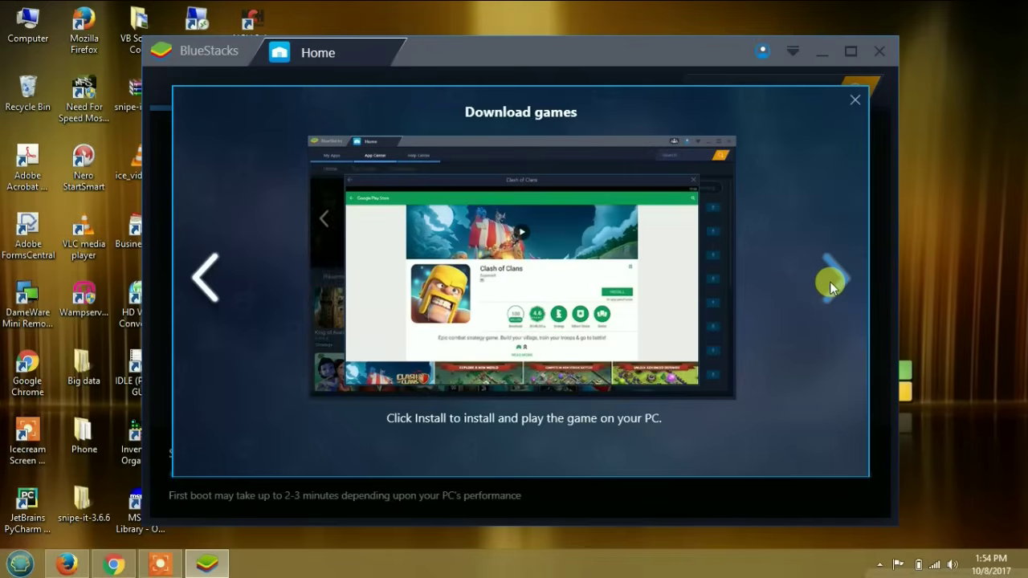
click(830, 281)
click(830, 281)
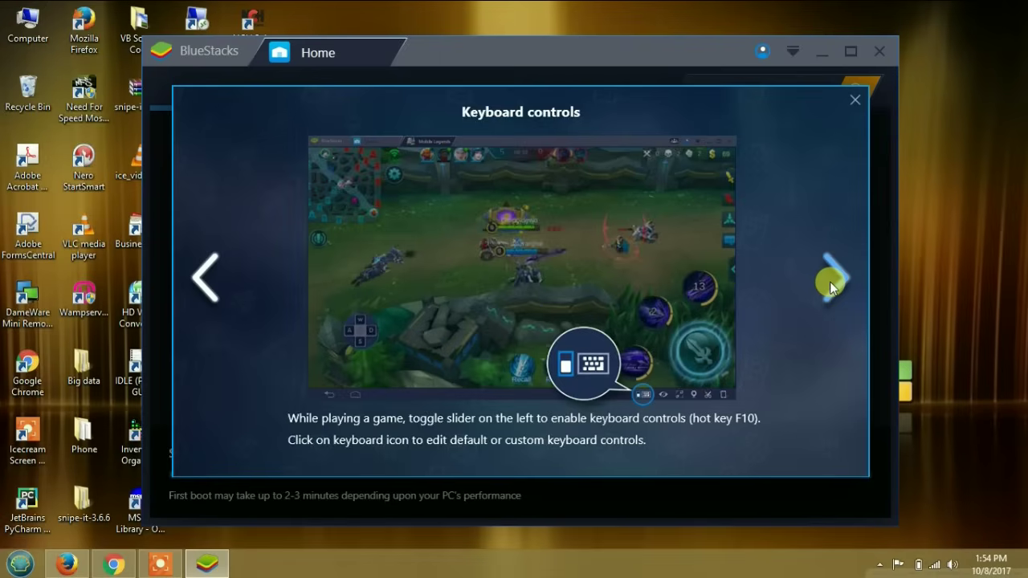
click(830, 281)
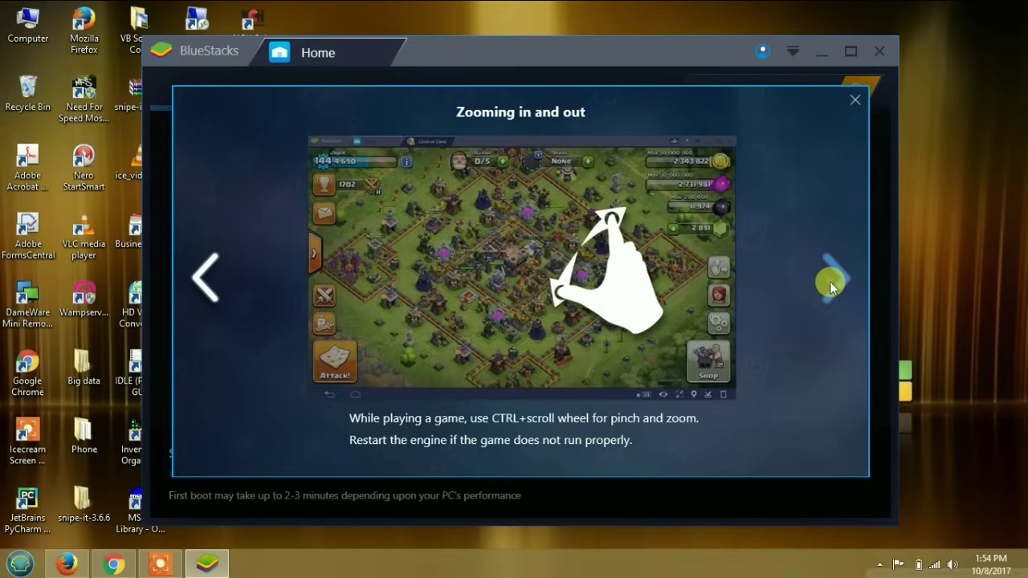
click(830, 281)
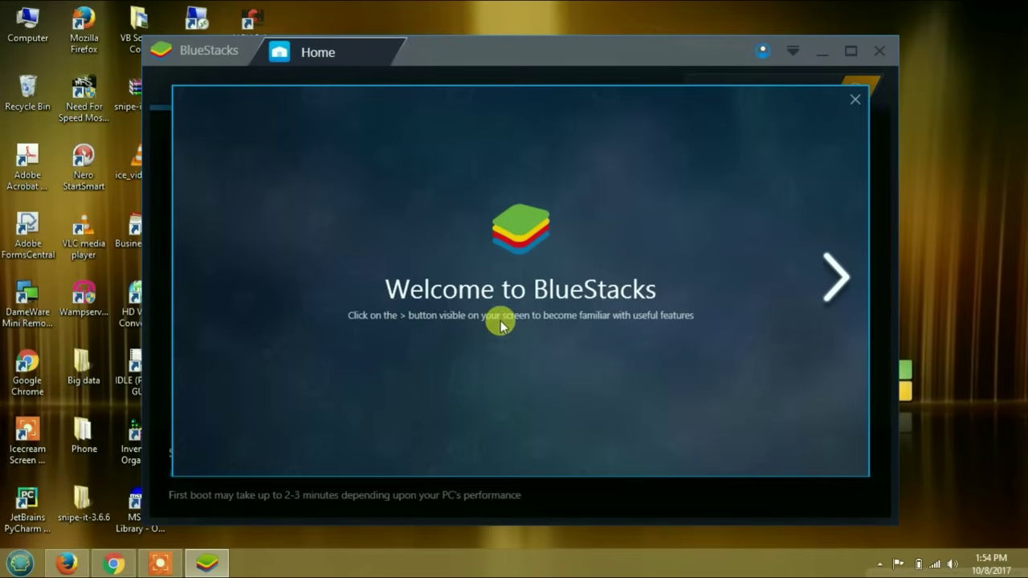
- Go through the tour again to the last slide and close the welcome tutorial
click(838, 287)
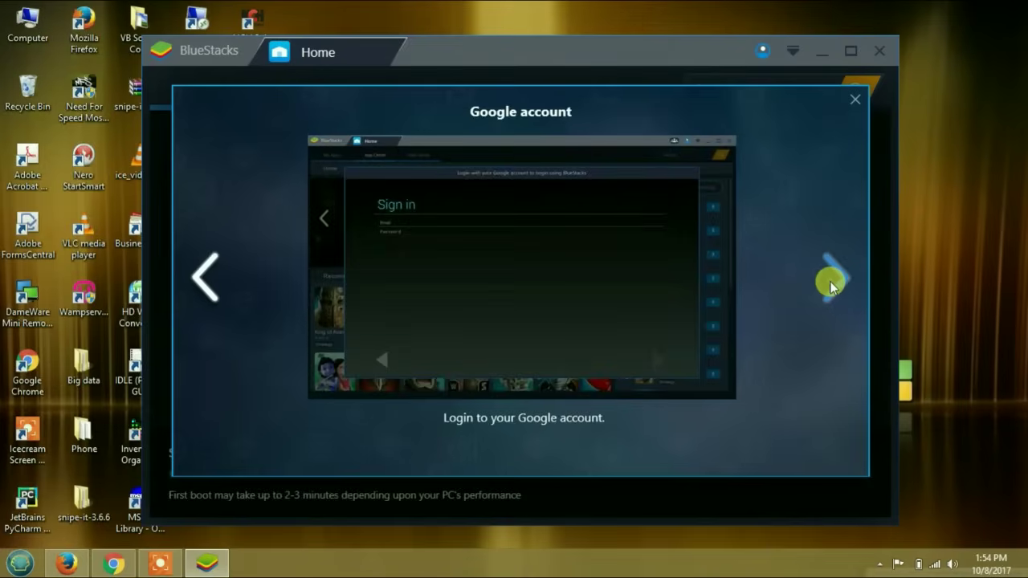
click(832, 285)
click(830, 282)
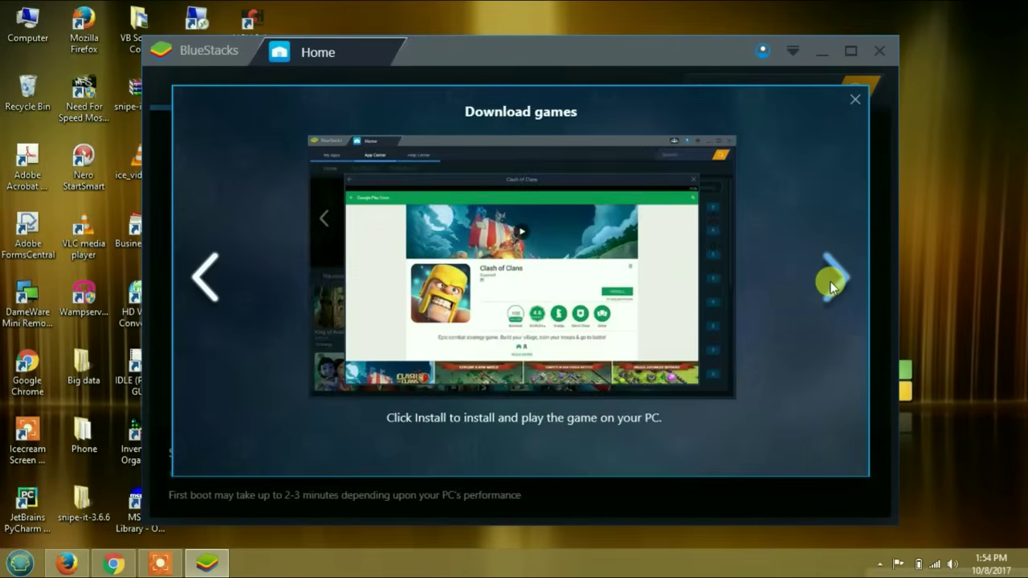
click(831, 285)
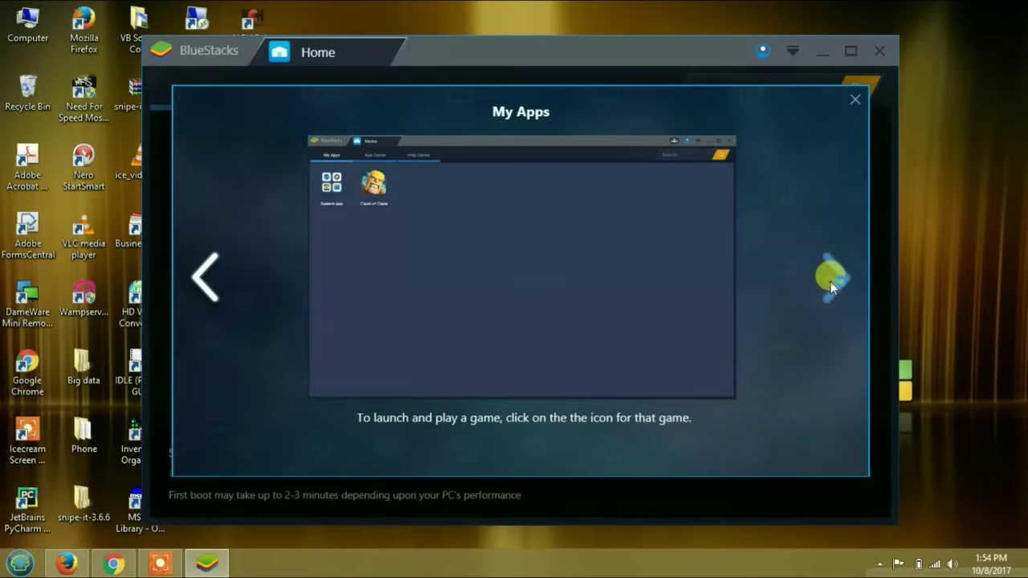
click(832, 285)
click(832, 283)
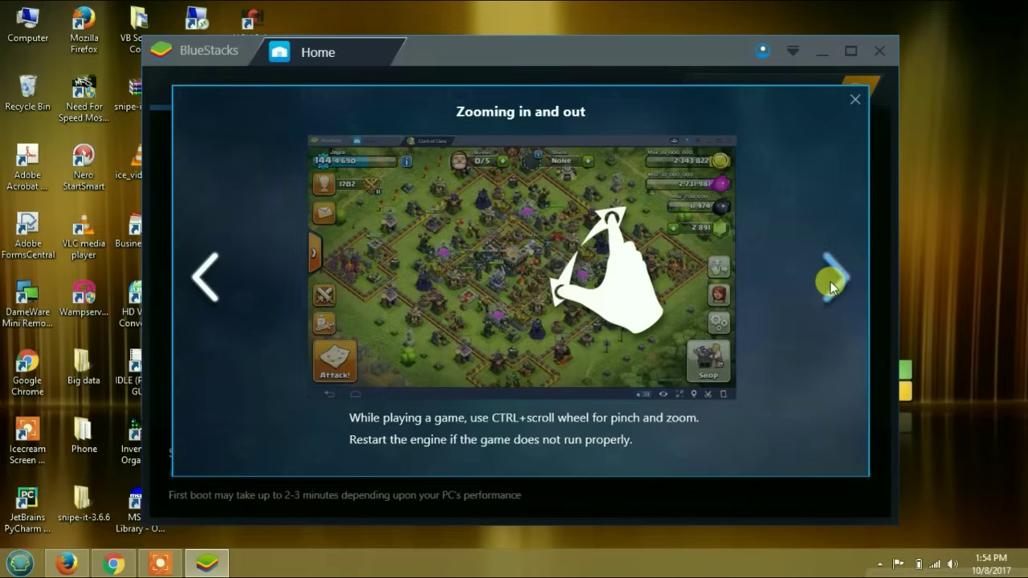
click(830, 282)
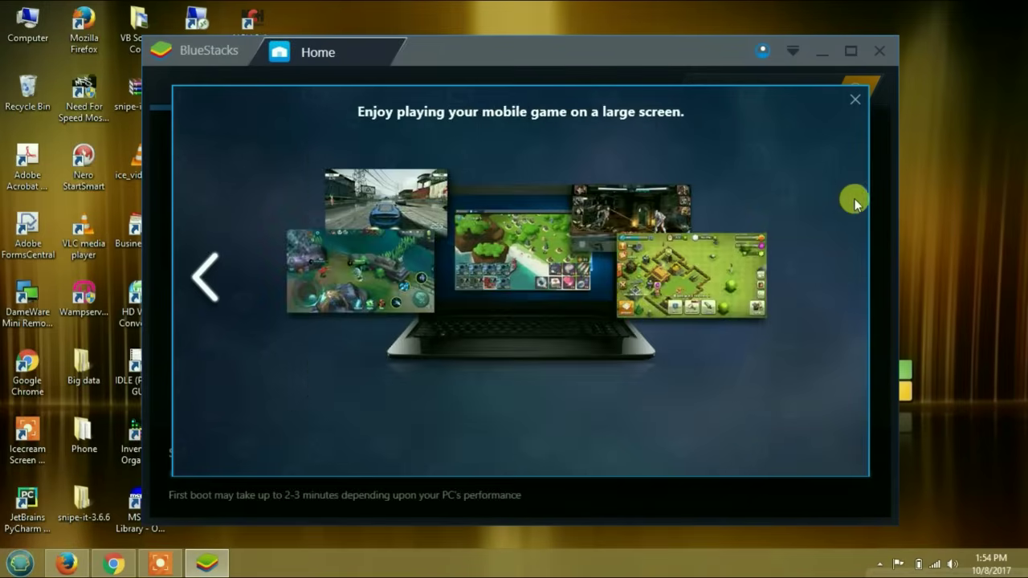
click(857, 100)
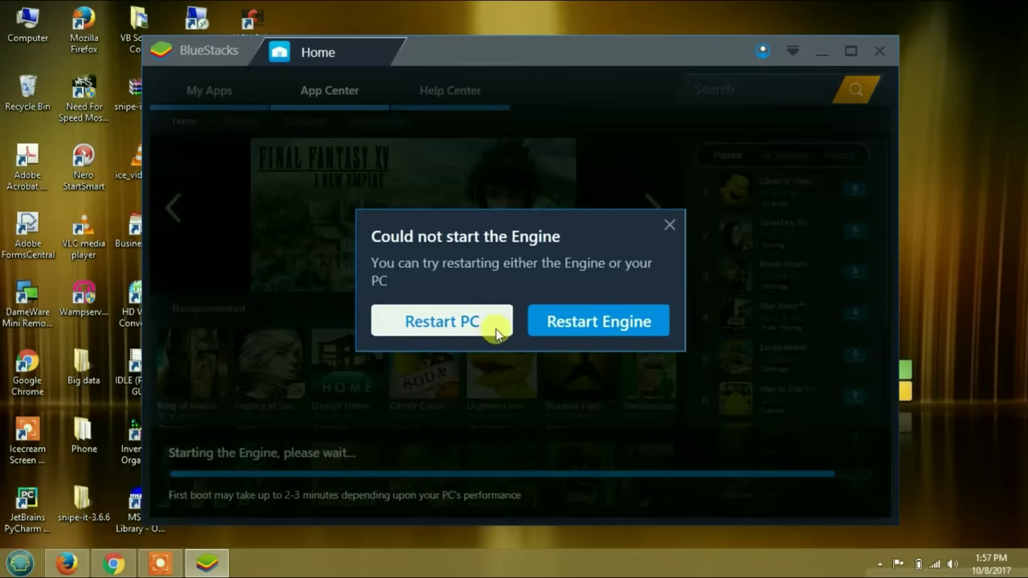
- Restart the BlueStacks engine from the error dialog and dismiss the welcome overlay
click(557, 325)
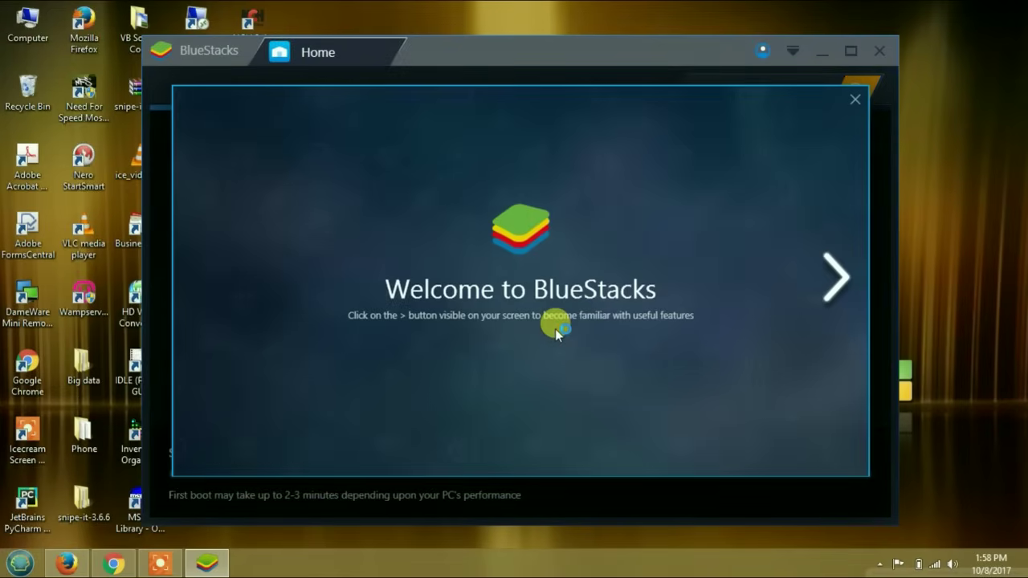
click(856, 98)
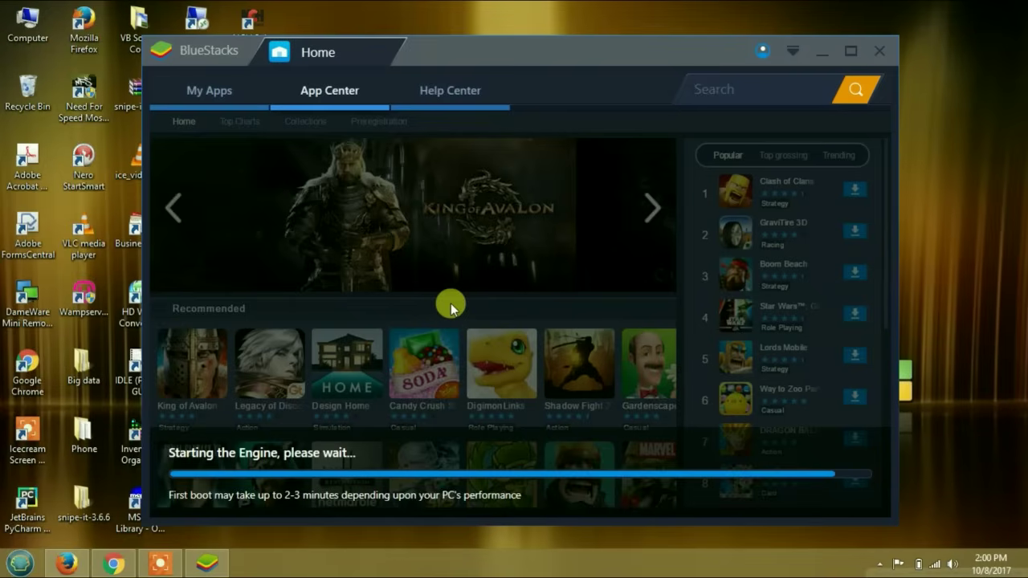
- Once the App Center games load, open the Power Options window with Windows+E
key(super+e)
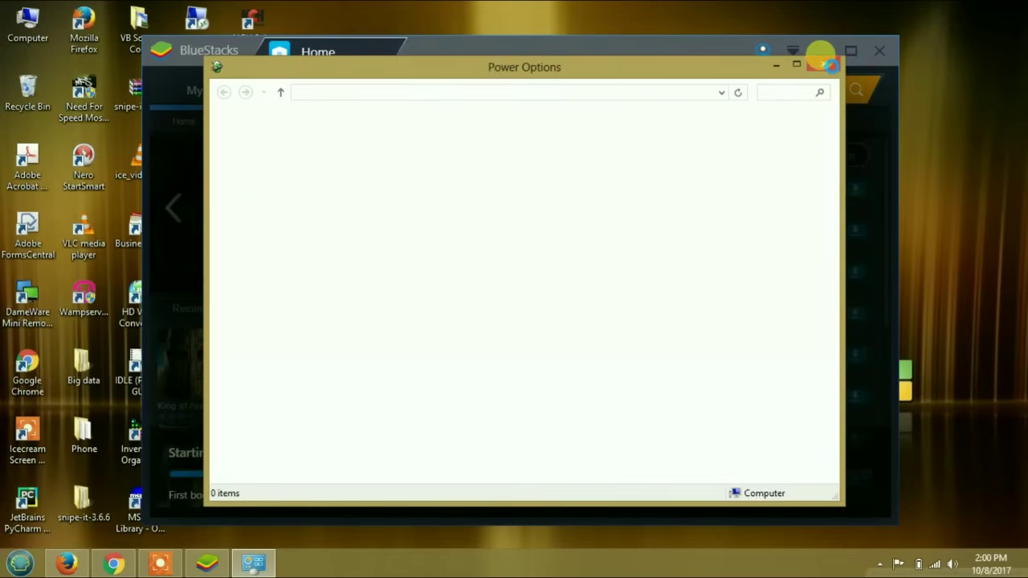
- Close Power Options and wait for the Google sign-in setup's location-accuracy prompt
click(824, 65)
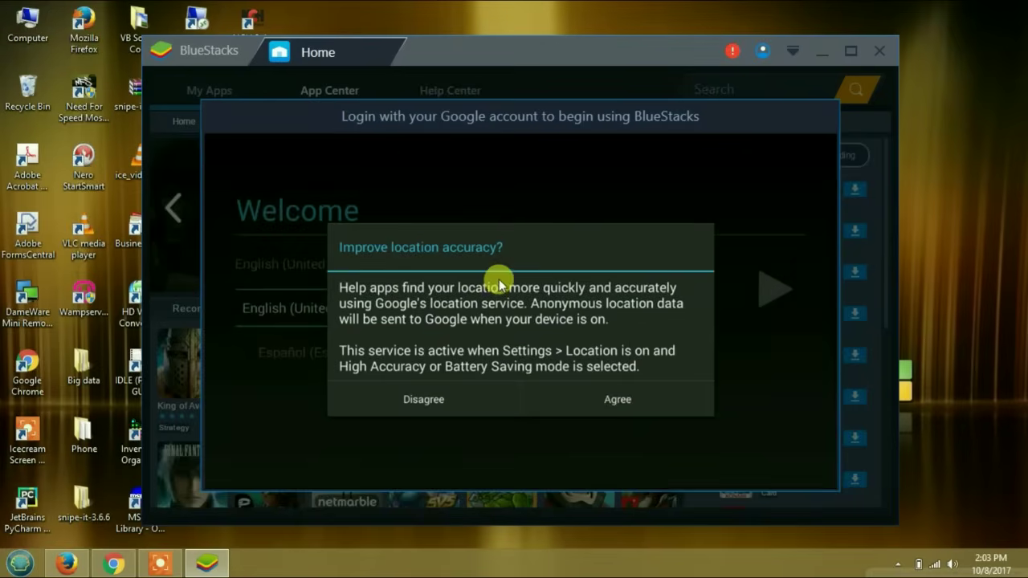
- Agree to location accuracy and Google location access, keeping English (United States) as the language
click(619, 398)
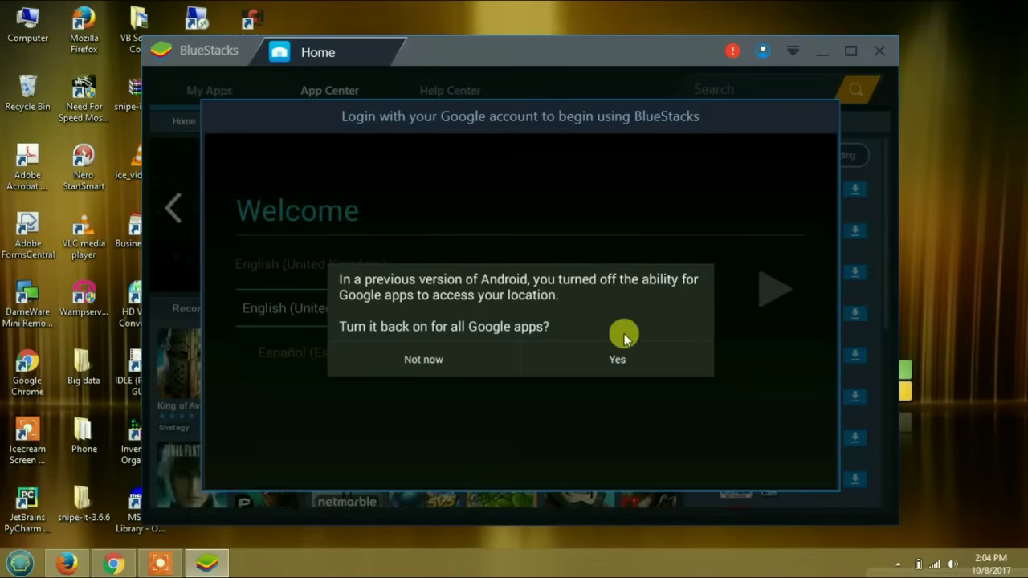
click(584, 363)
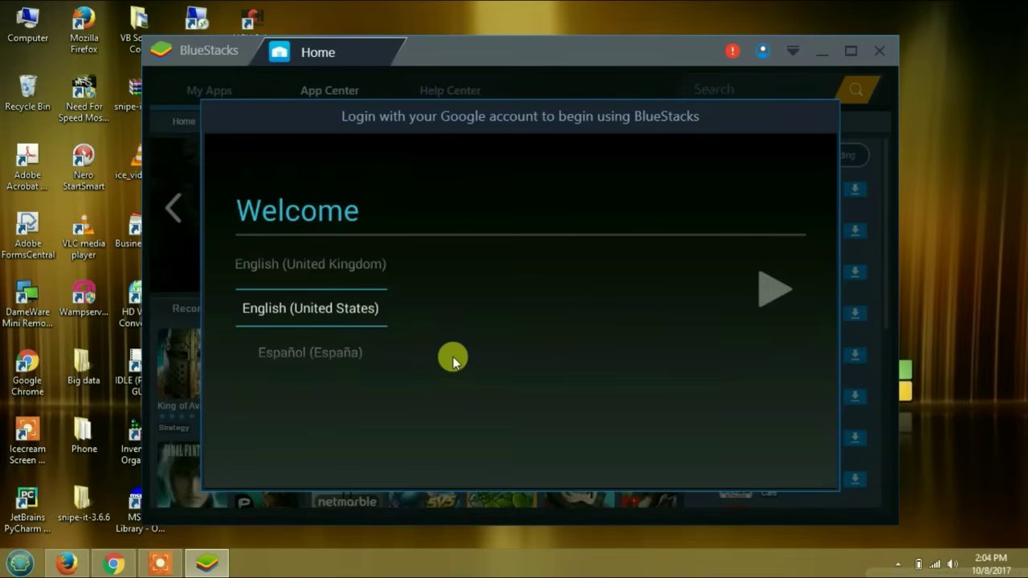
click(778, 293)
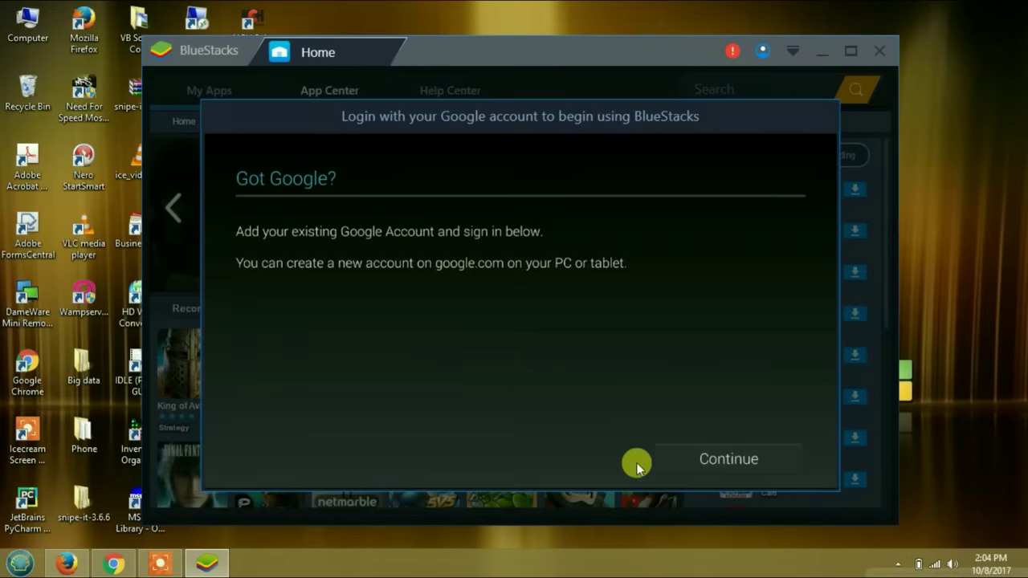
- Enter the Google account's e-mail address on the sign-in form
click(705, 464)
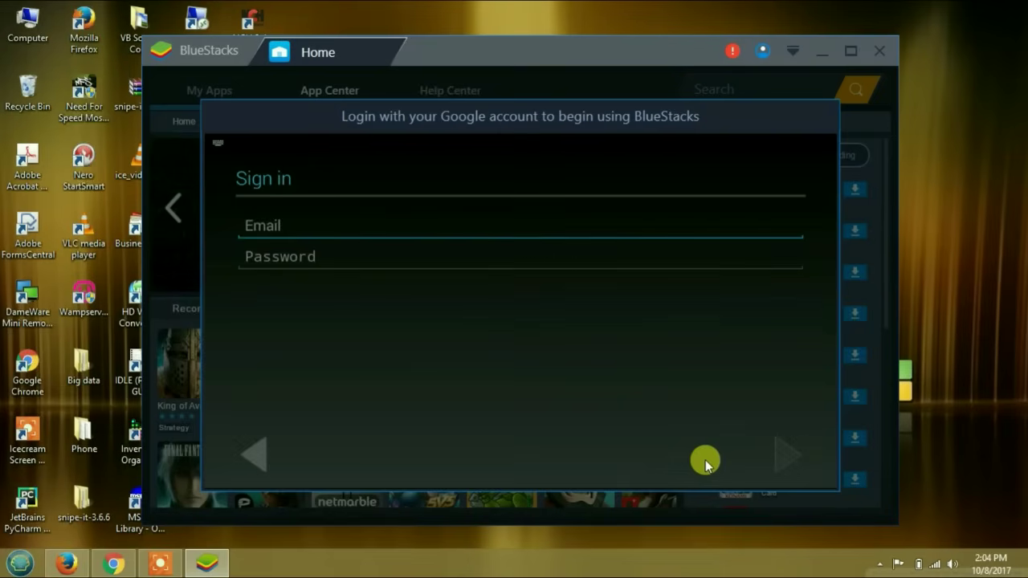
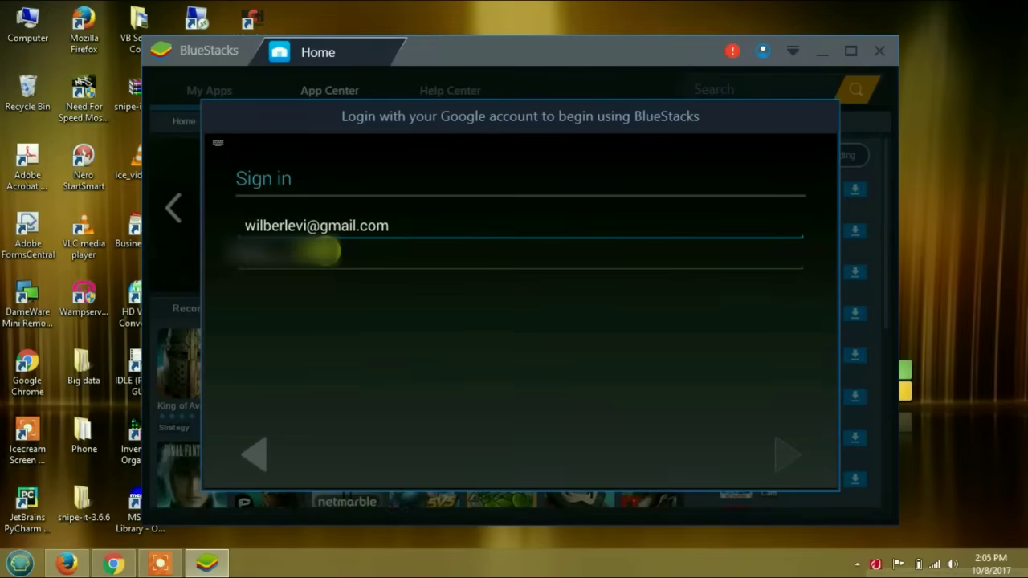
click(324, 253)
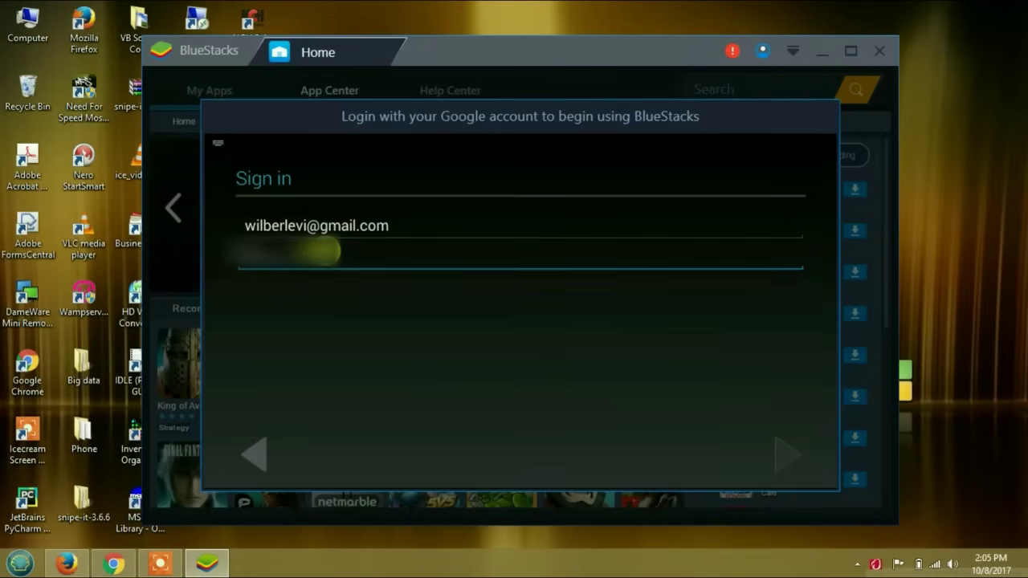
- Fill in the account password and agree to Google's Terms of Service
text(a)
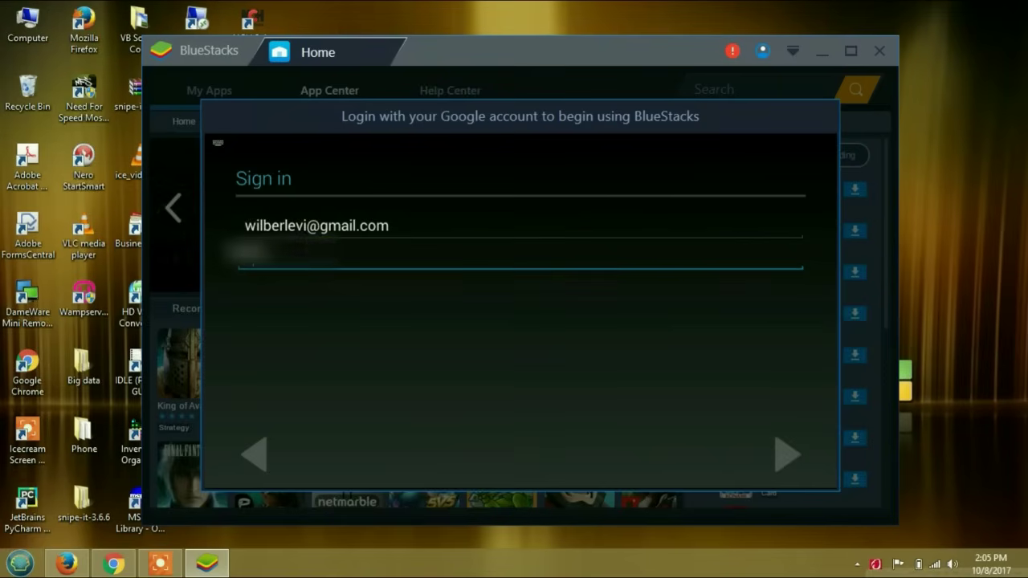
text(a)
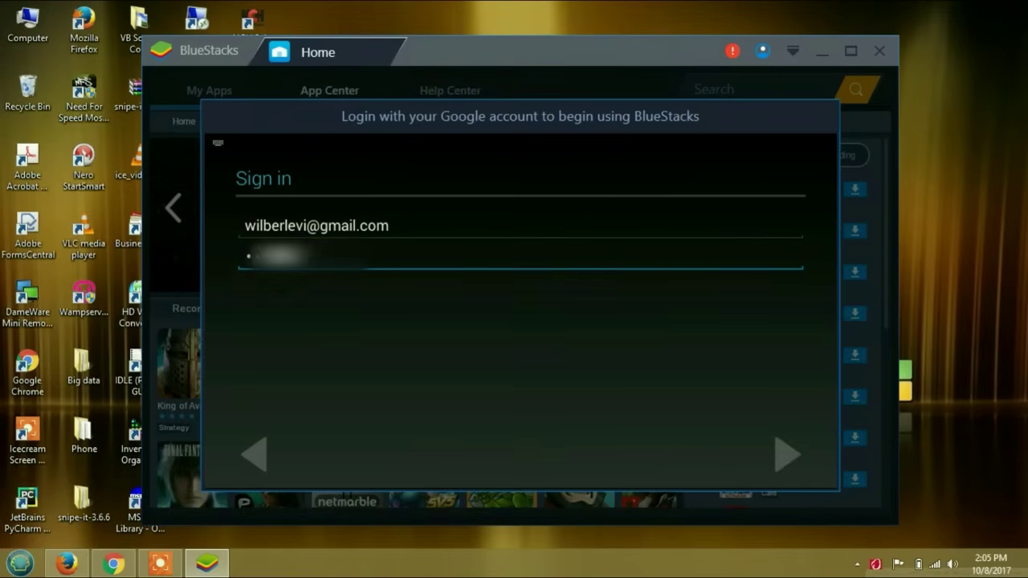
text(a)
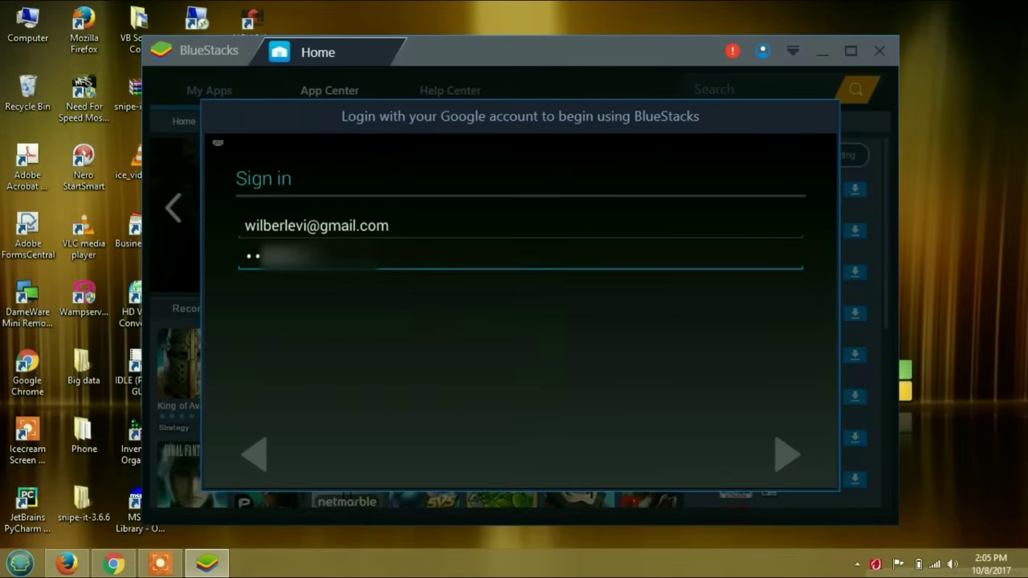
text(aa)
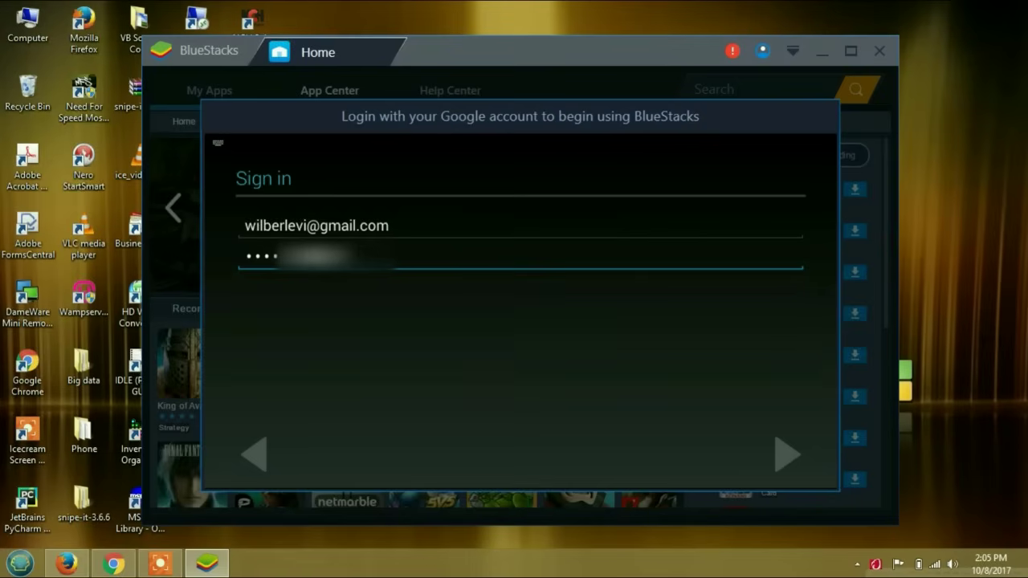
text(aaaaa)
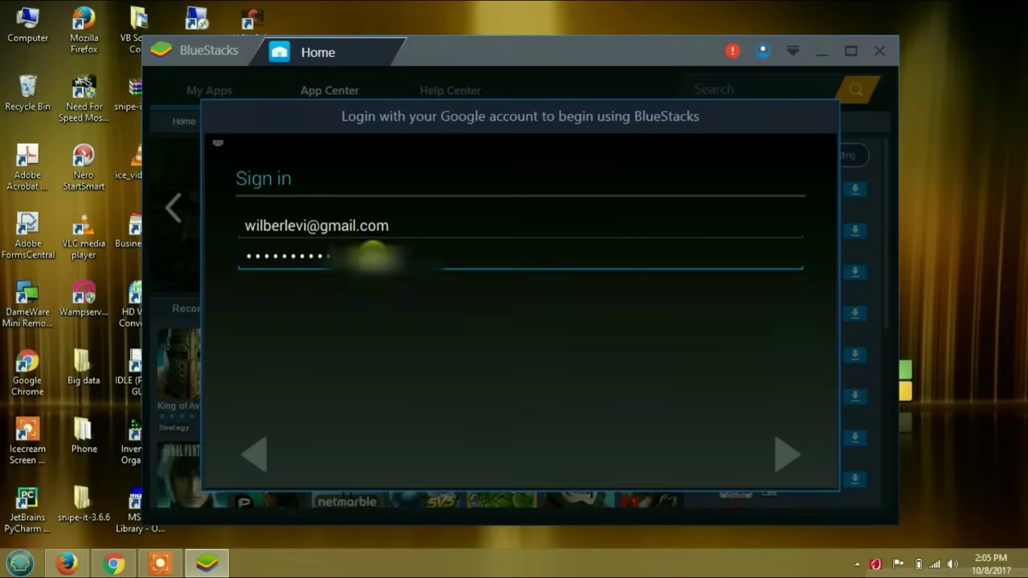
key(ctrl+a)
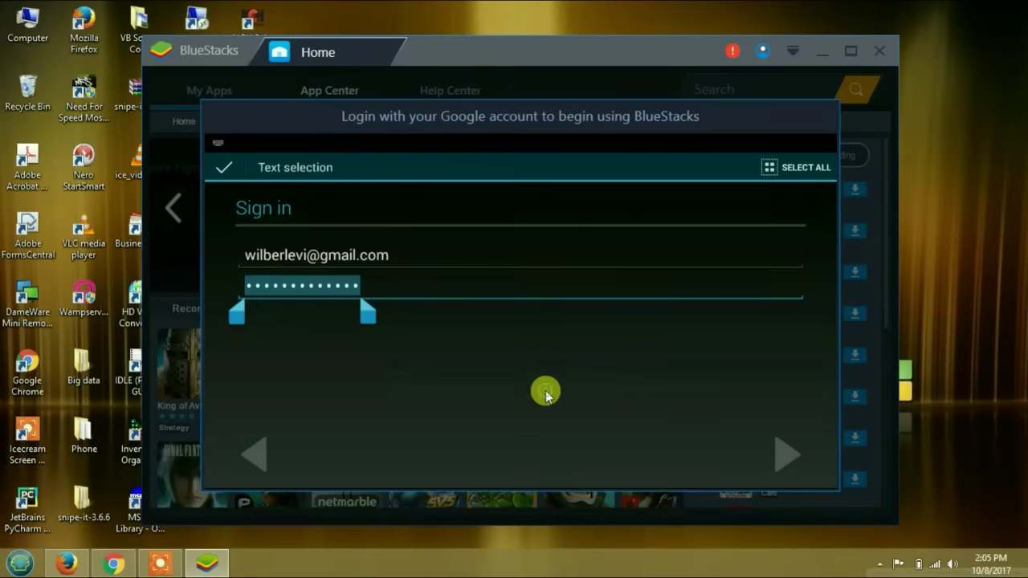
click(779, 456)
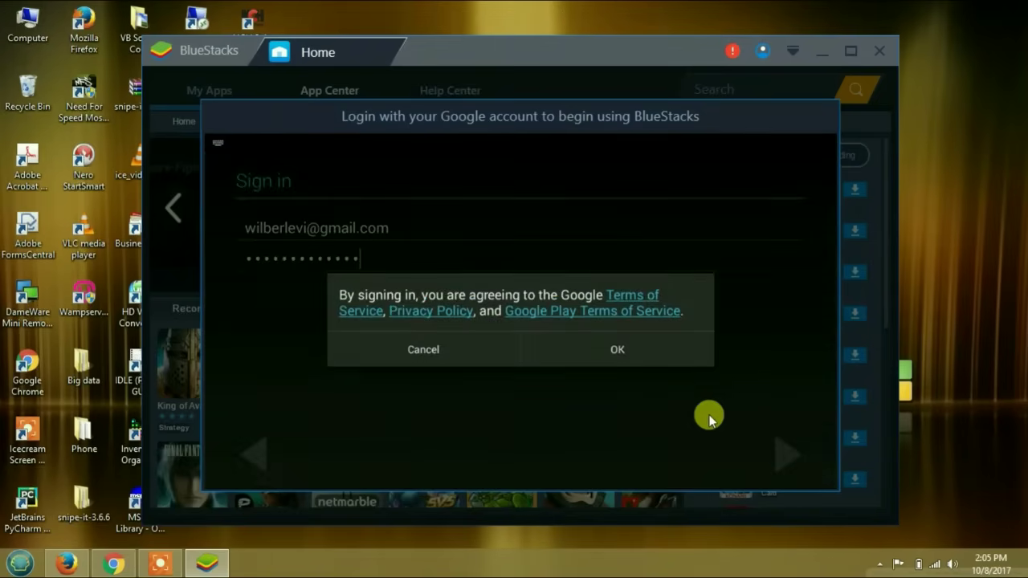
click(622, 354)
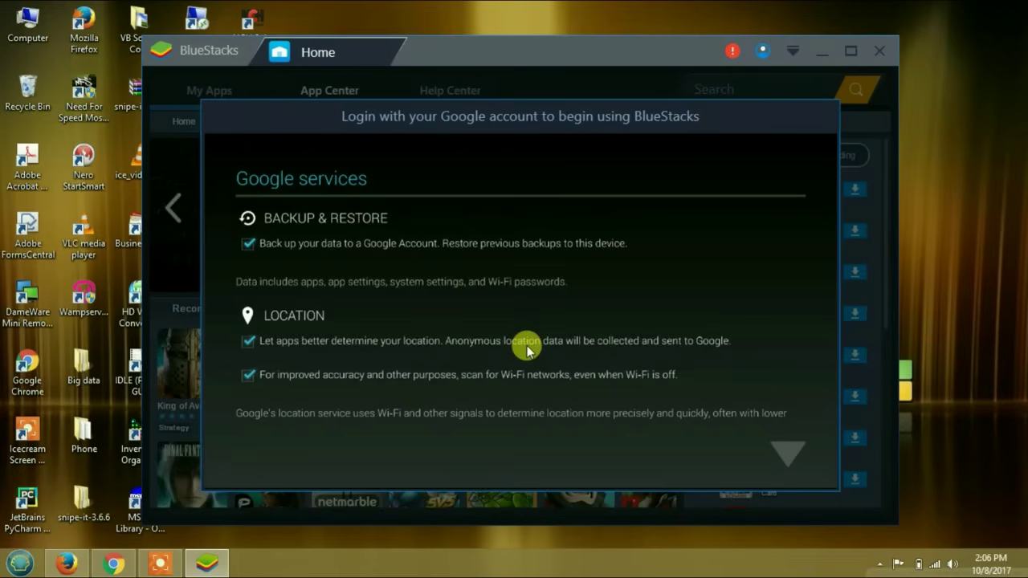
- Scroll the Google services page to its end, keeping the backup, location and communication options checked
click(785, 459)
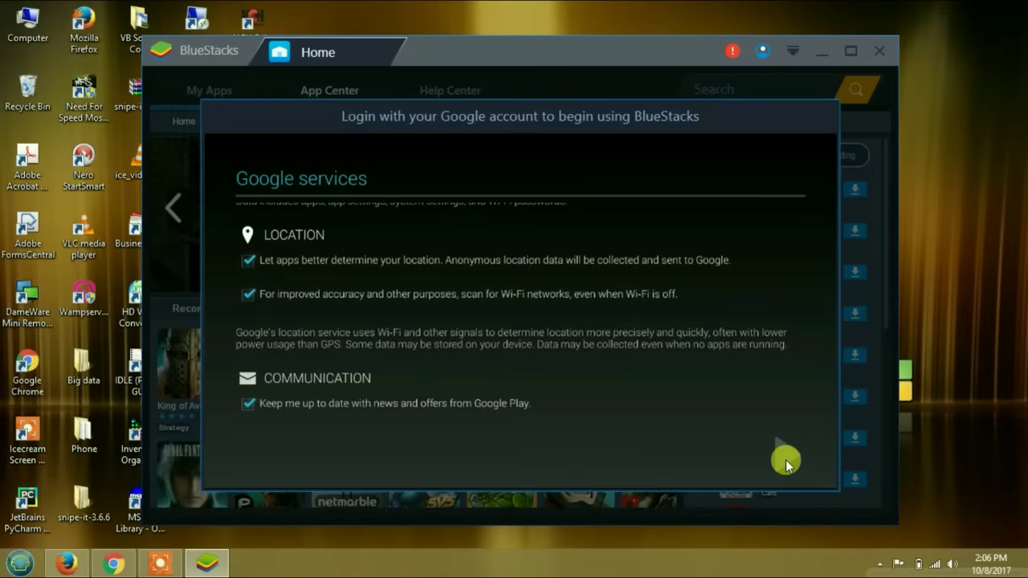
- Skip payment info with NO THANKS and confirm the owner name to finish account setup
click(786, 460)
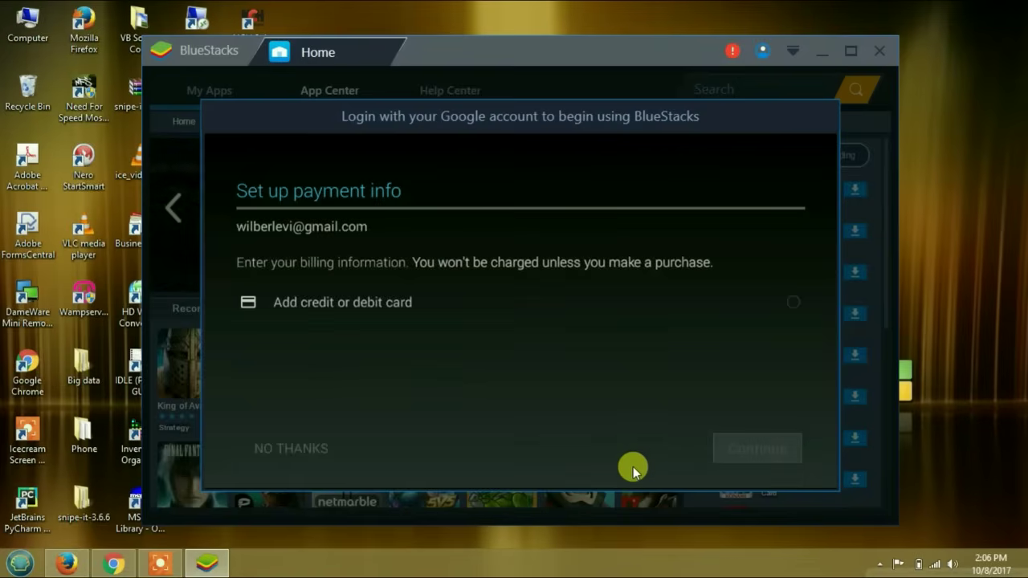
click(307, 452)
click(288, 435)
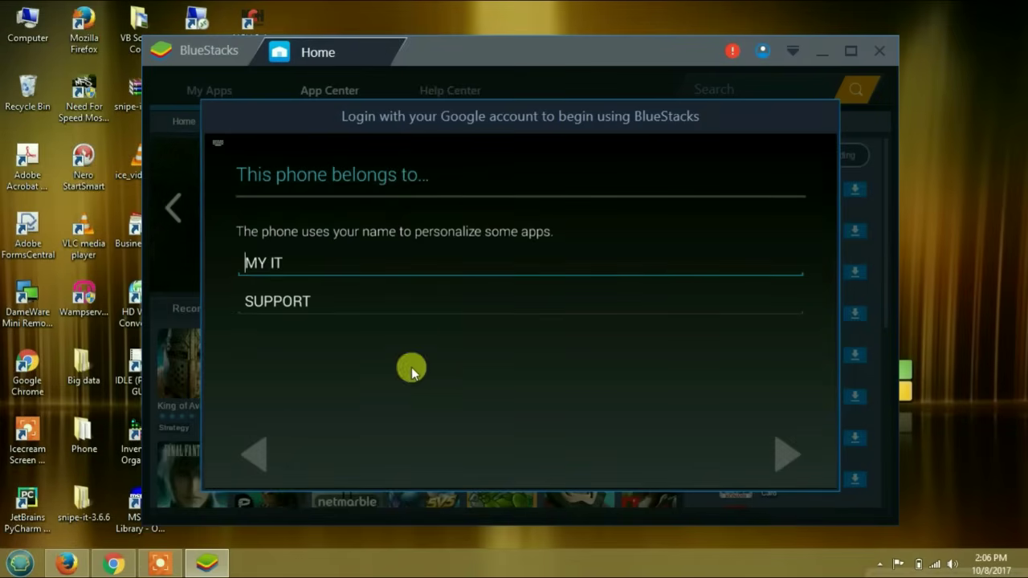
click(778, 458)
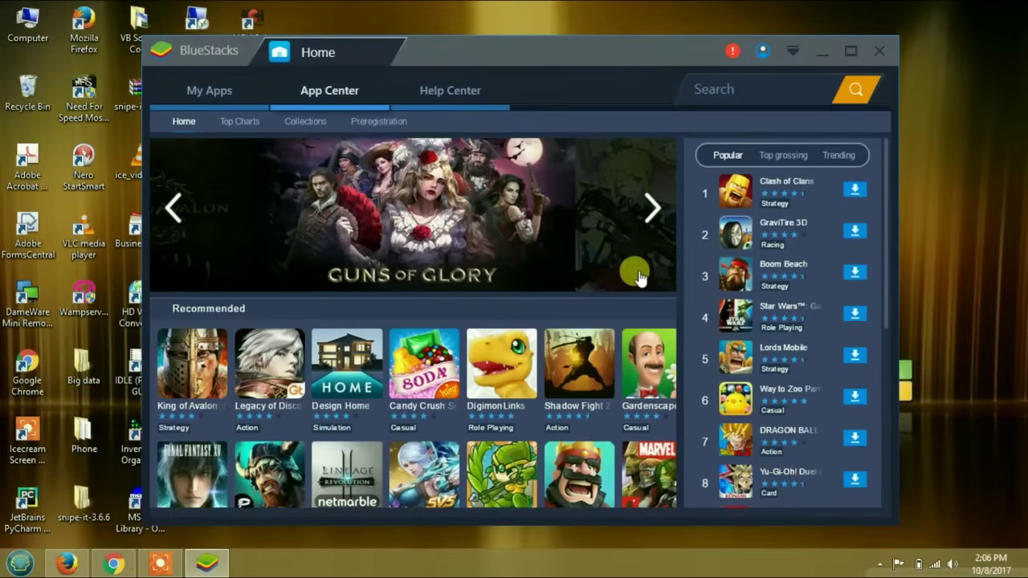
- Open the Play Store through a featured game, return to its home page and start a search
click(449, 206)
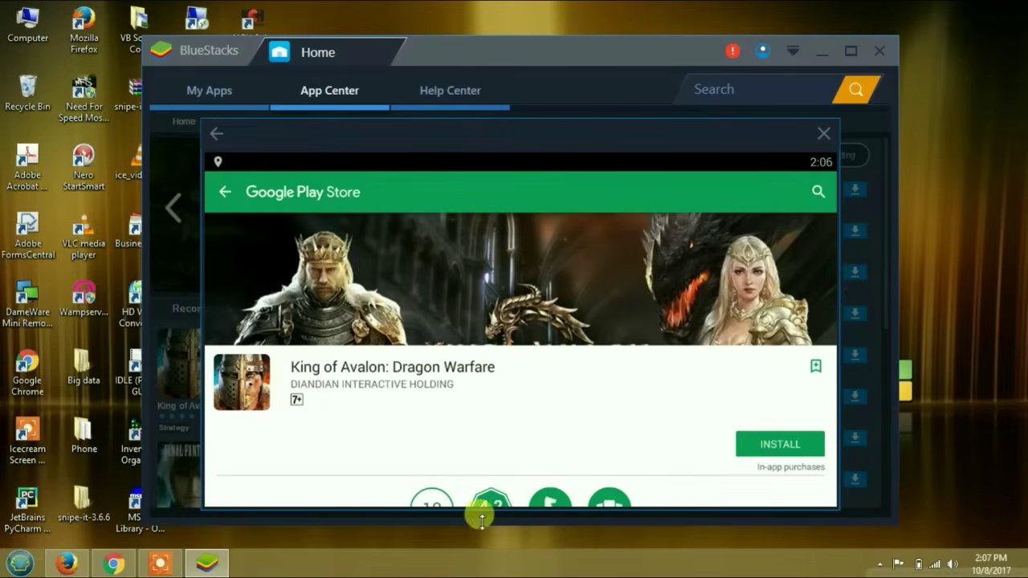
click(226, 194)
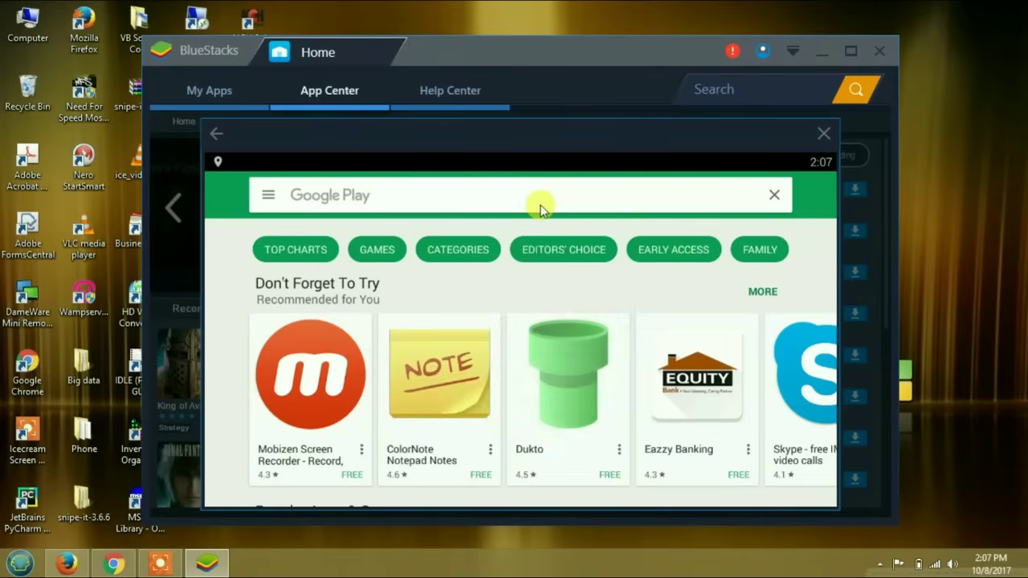
click(540, 206)
- Search 'candy' to find Candy Crush Soda Saga, then install it and accept its permissions
text(c)
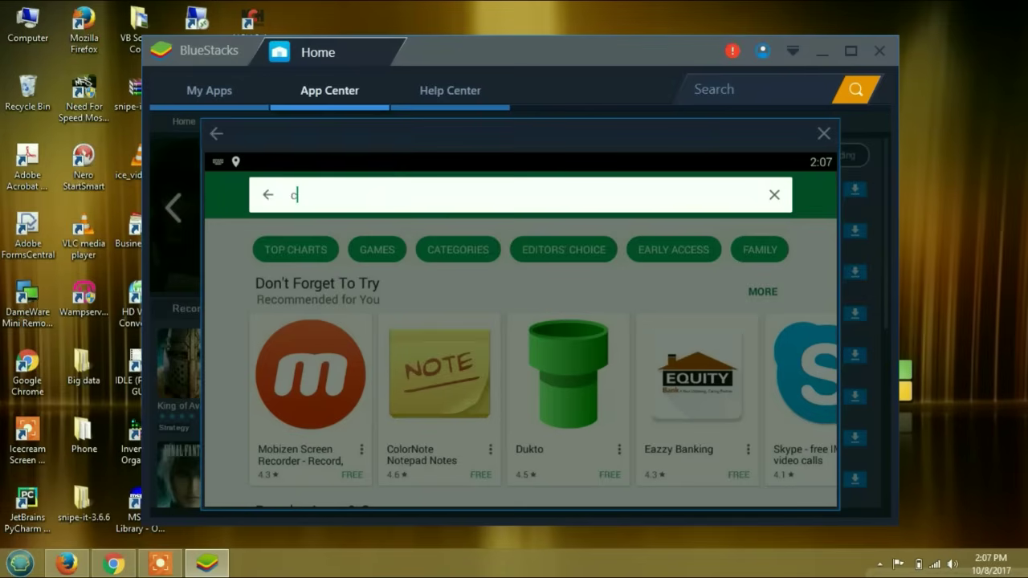
text(andy)
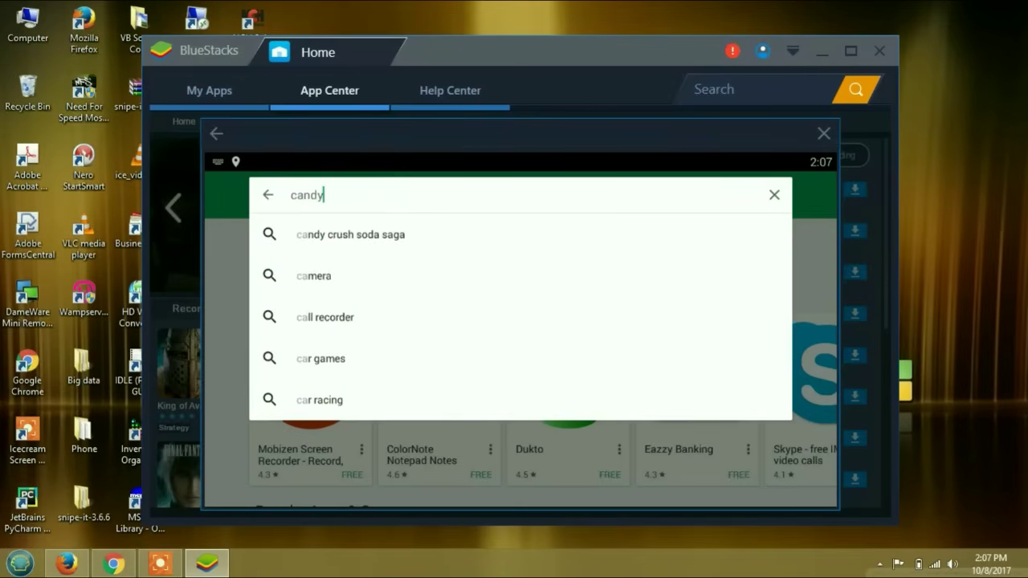
click(389, 239)
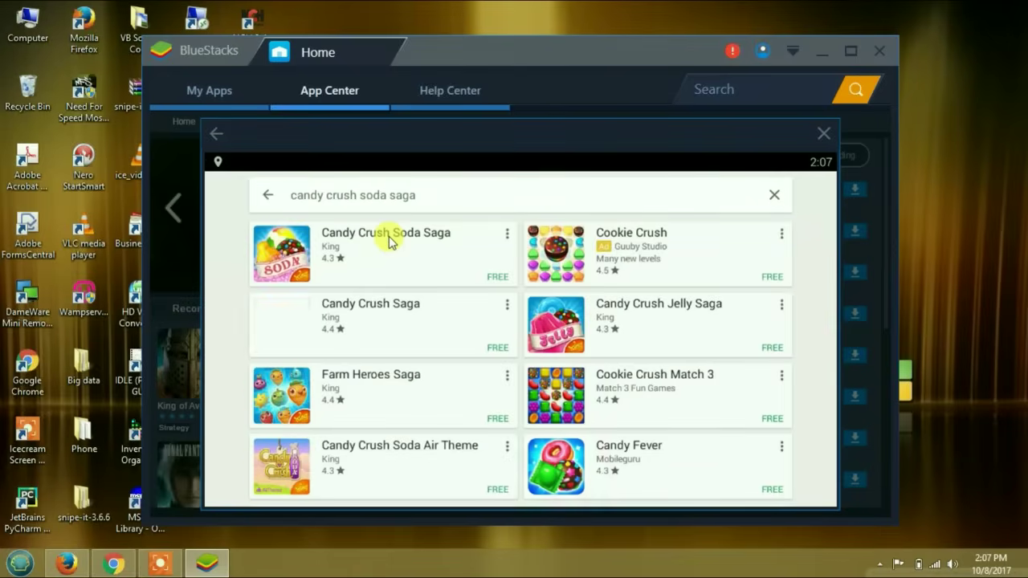
click(390, 240)
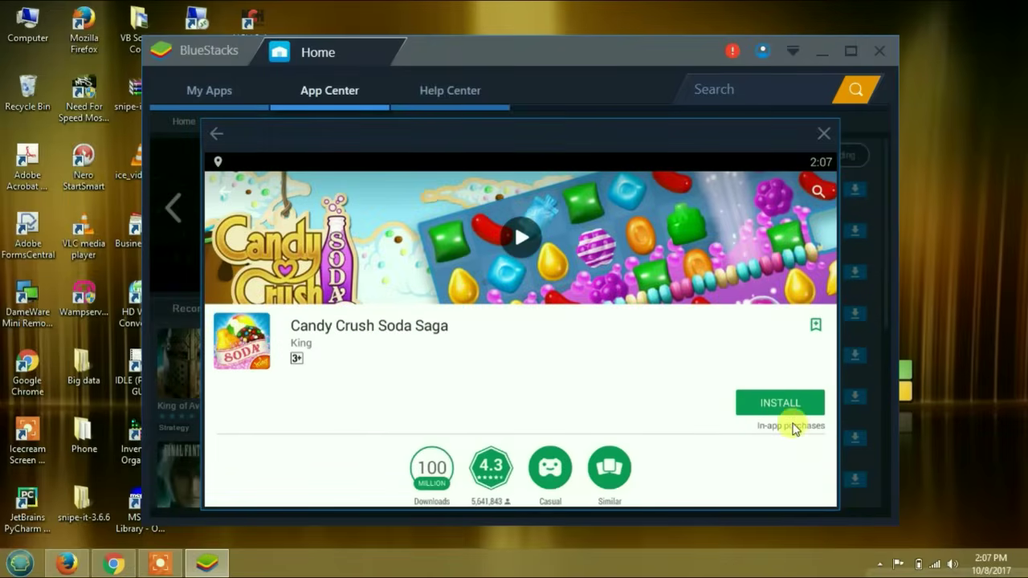
click(789, 407)
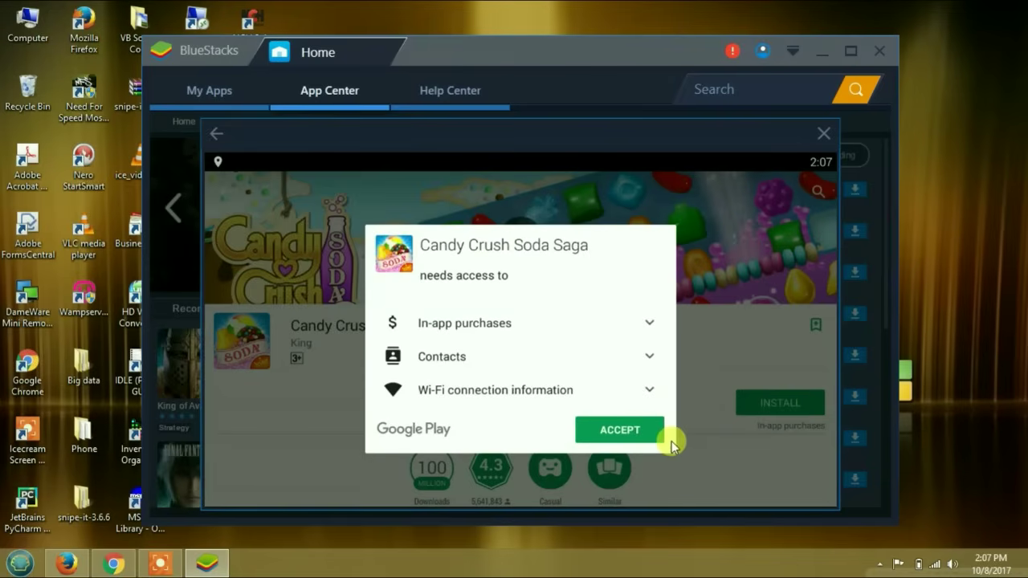
click(637, 430)
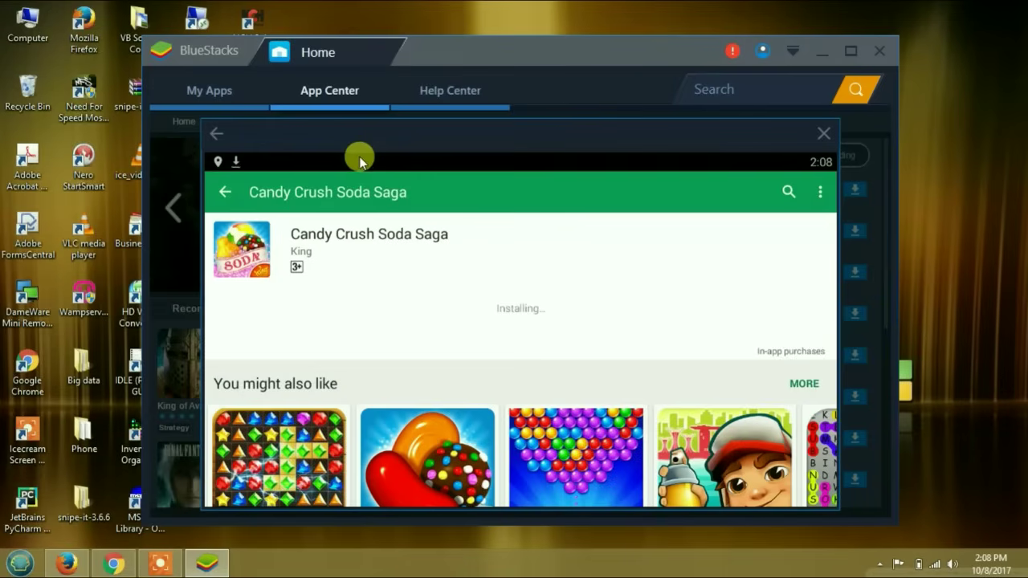
- Pull down the notification shade to check Candy Crush Soda Saga's download progress
drag(360, 159, 474, 179)
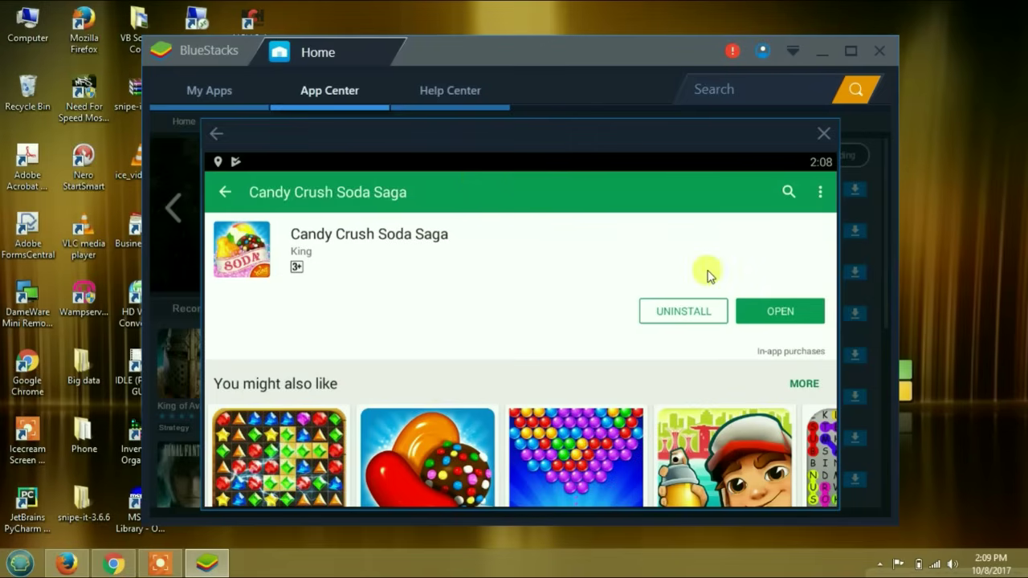
- Launch Candy Crush Soda Saga and rotate the emulator's screen orientation
click(772, 310)
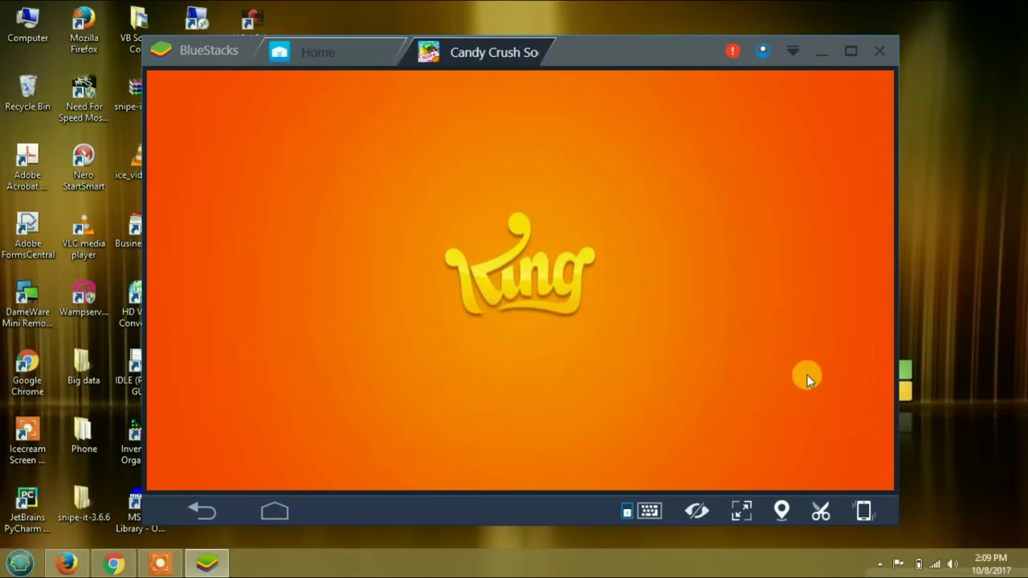
click(856, 519)
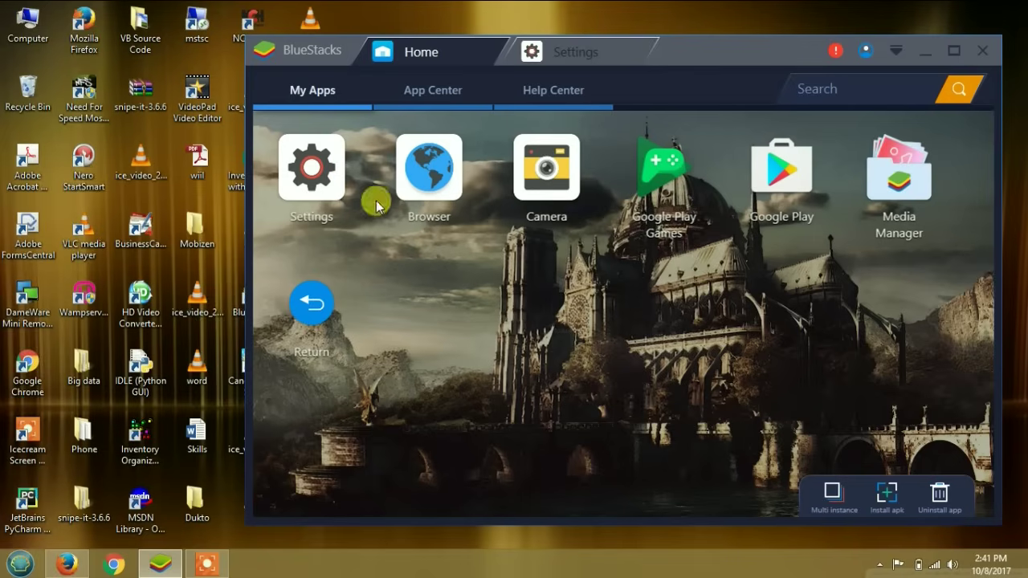
click(312, 169)
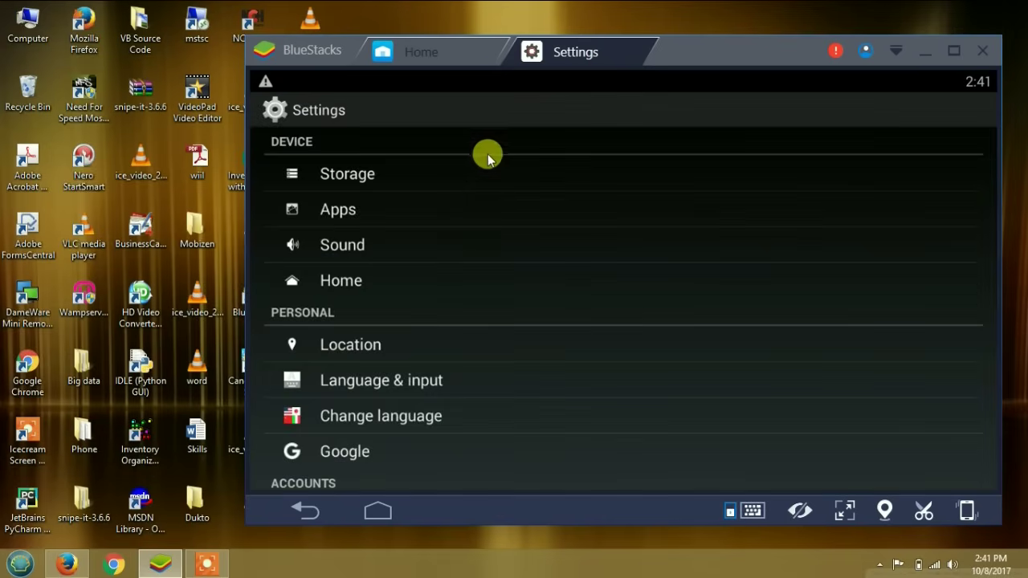
scroll(459, 255, down, 5)
scroll(456, 257, up, 1)
scroll(456, 257, up, 4)
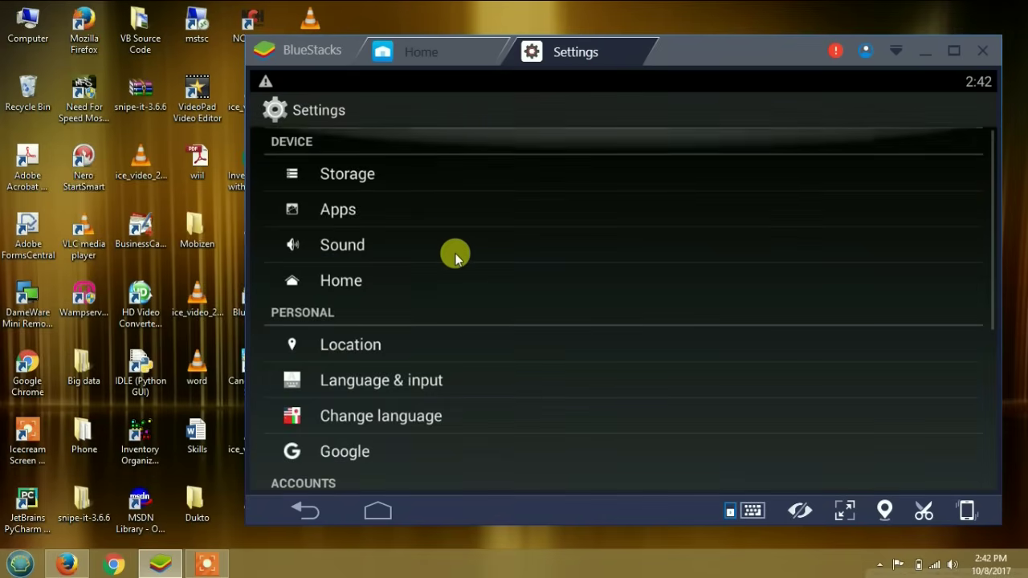
click(443, 59)
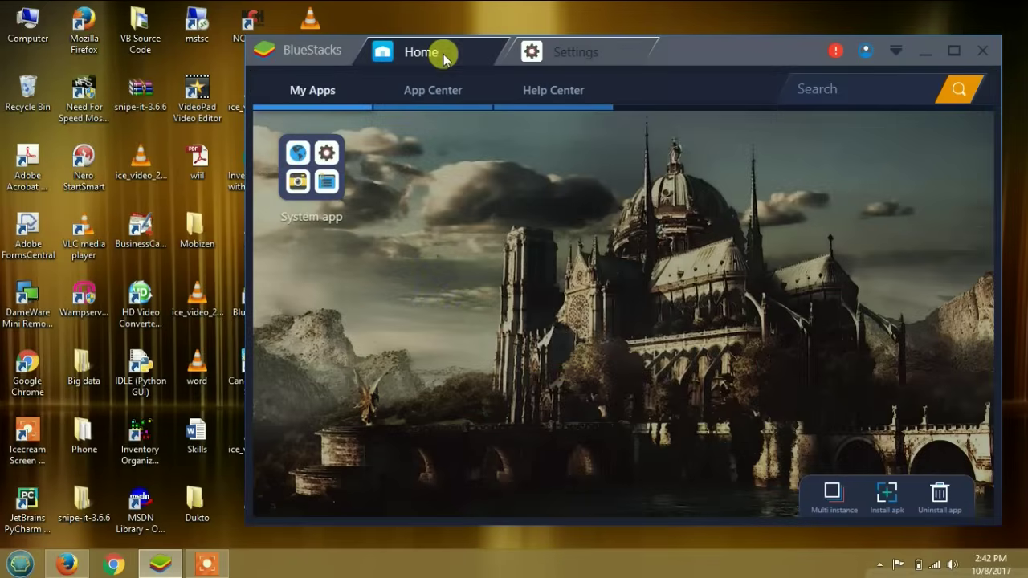